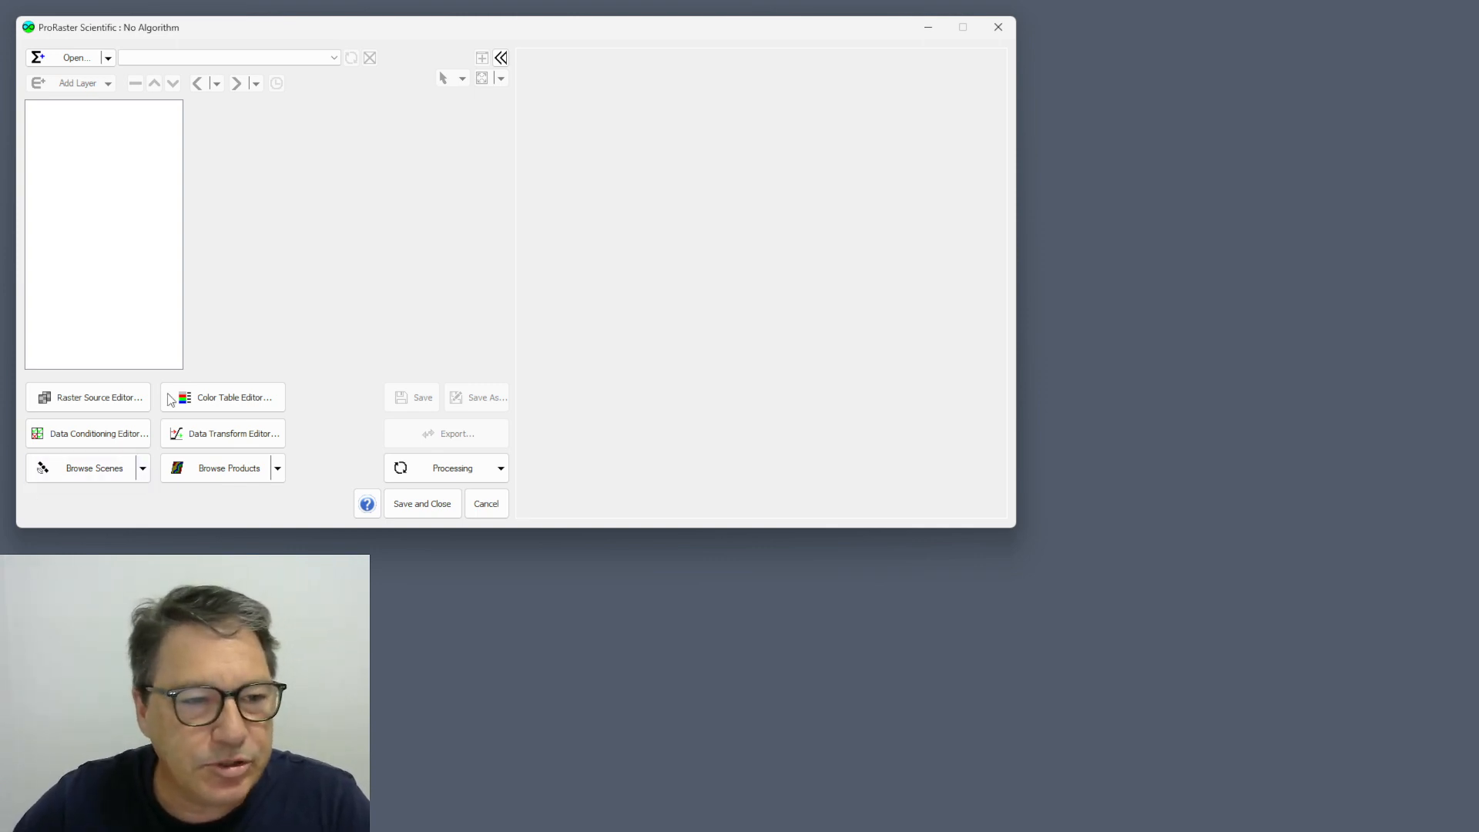
Browse the SDB_PakFlood22 scene database and zoom its world map to the scene footprints over Pakistan
left_click(143, 469)
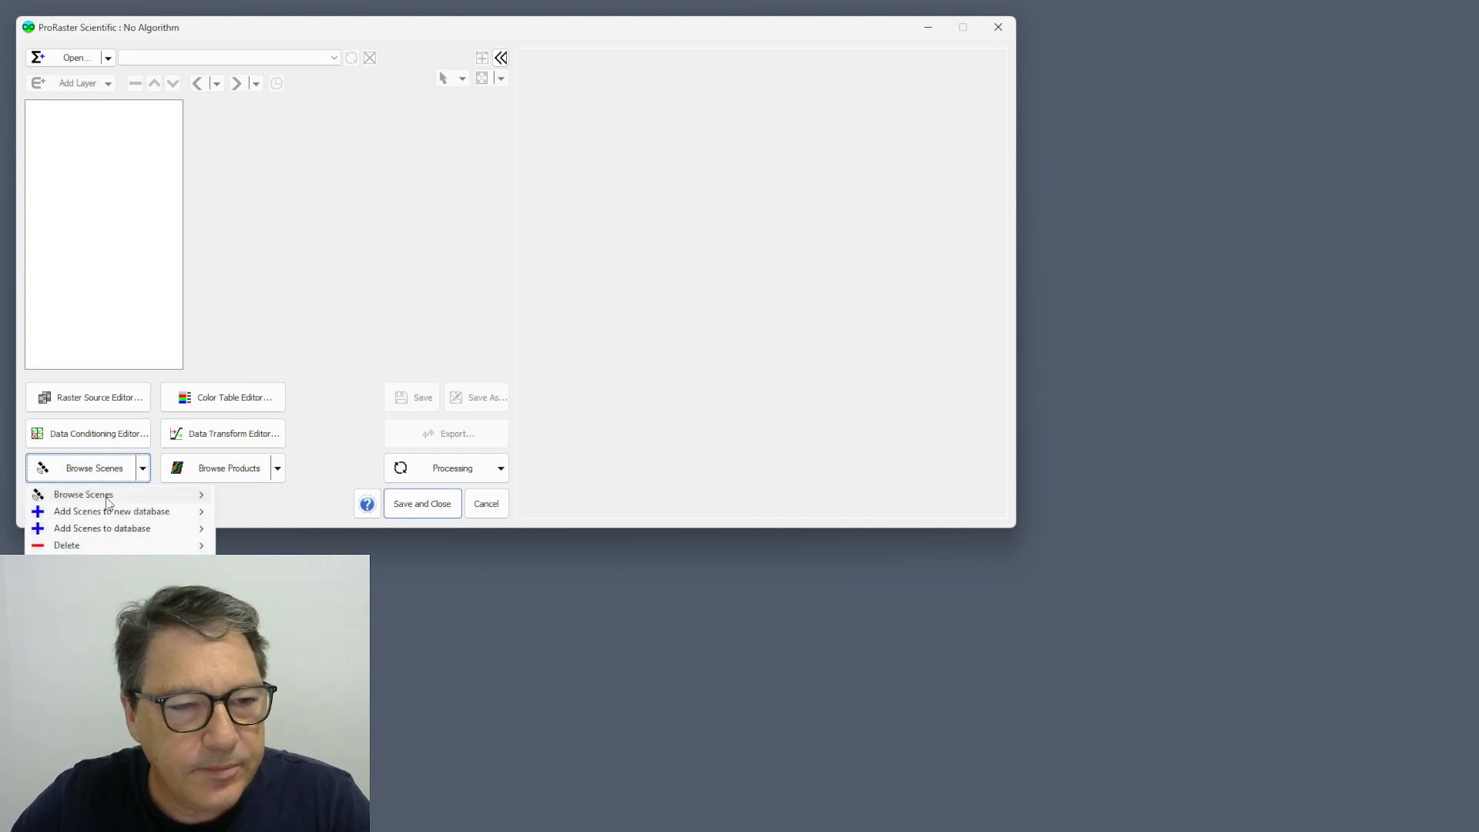
mouse_move(107, 502)
left_click(266, 510)
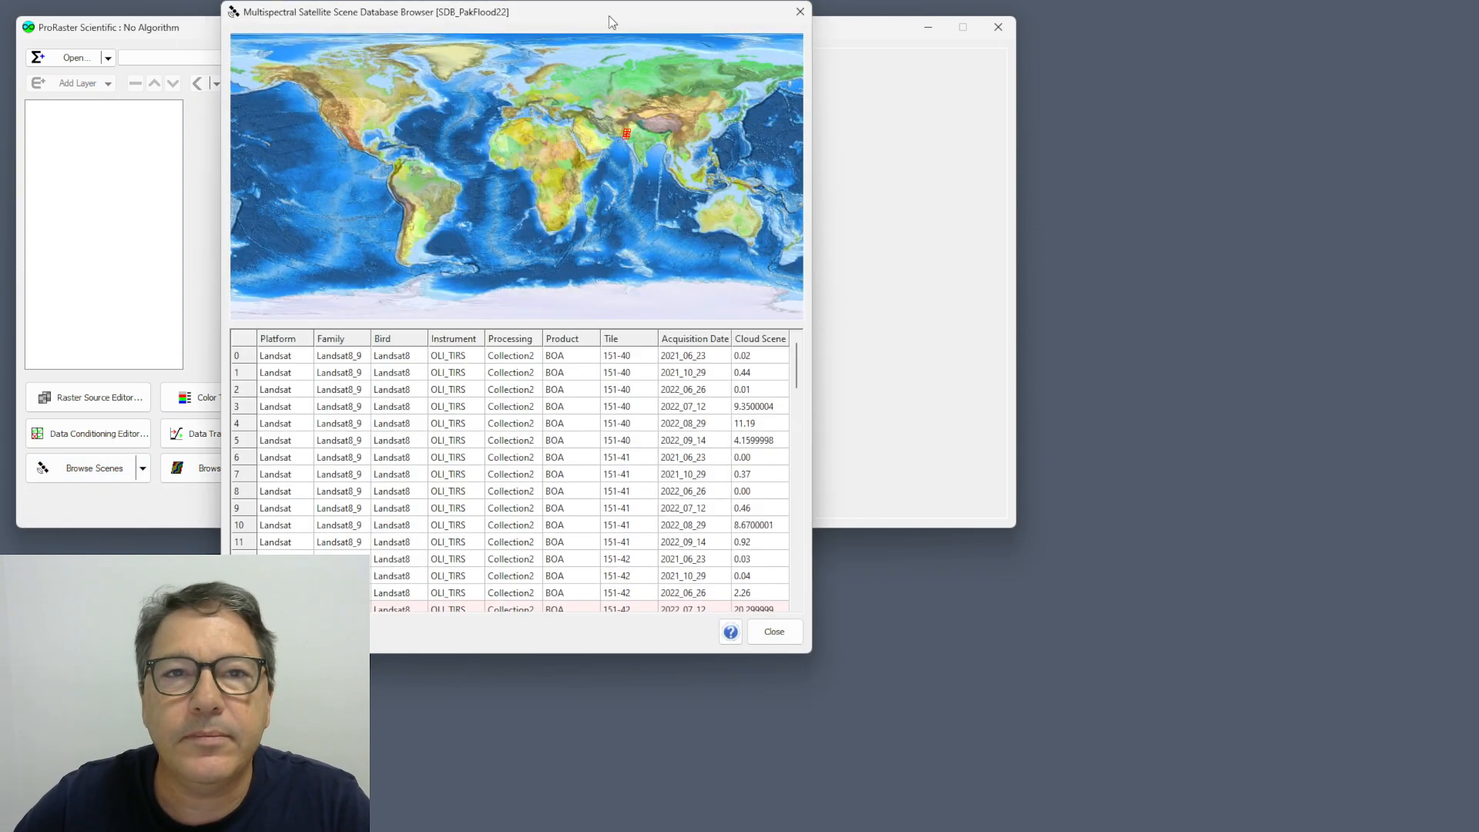
left_click_drag(551, 11, 1126, 61)
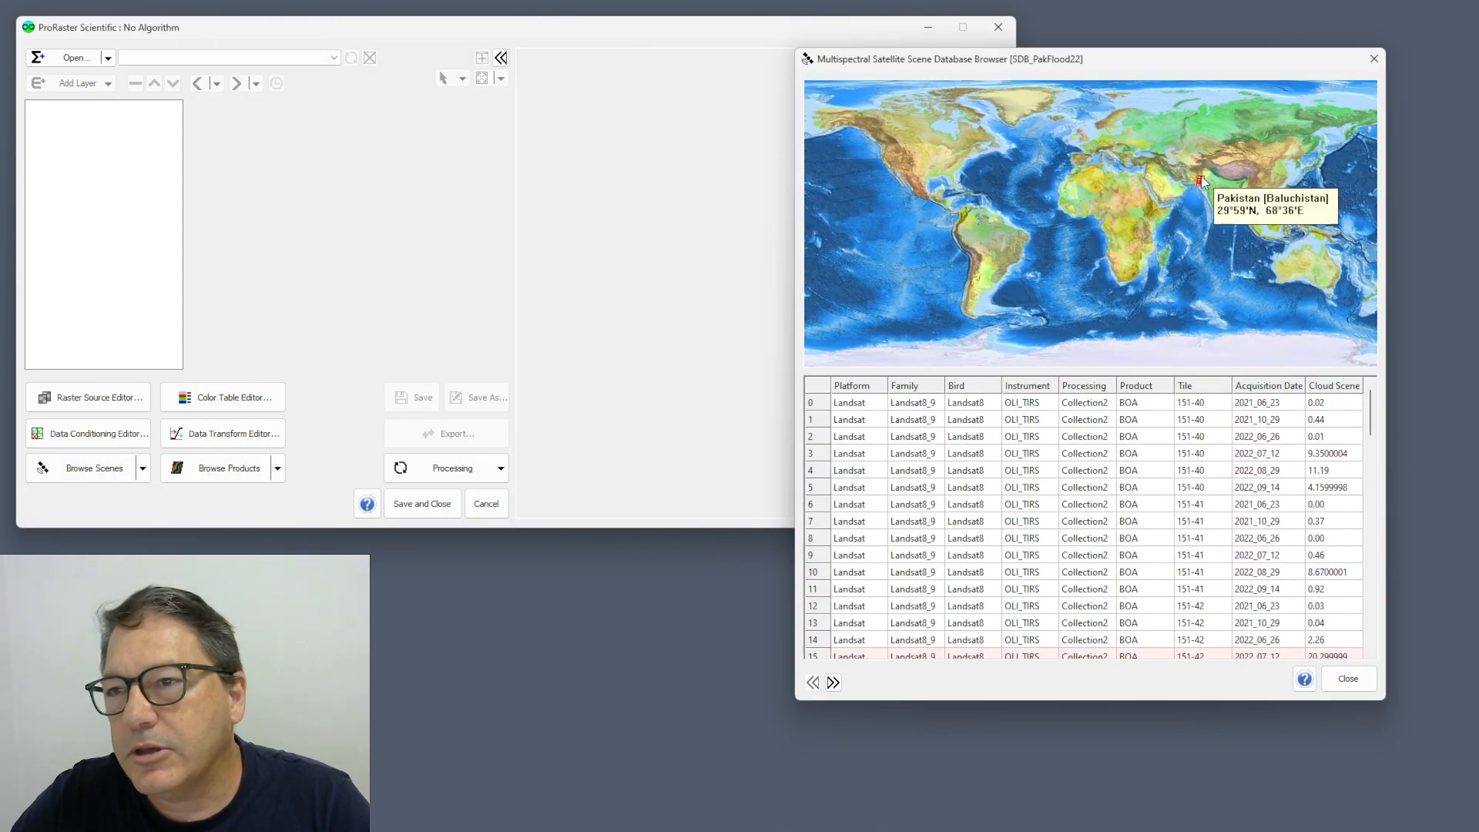
scroll(1202, 181, "up", 5)
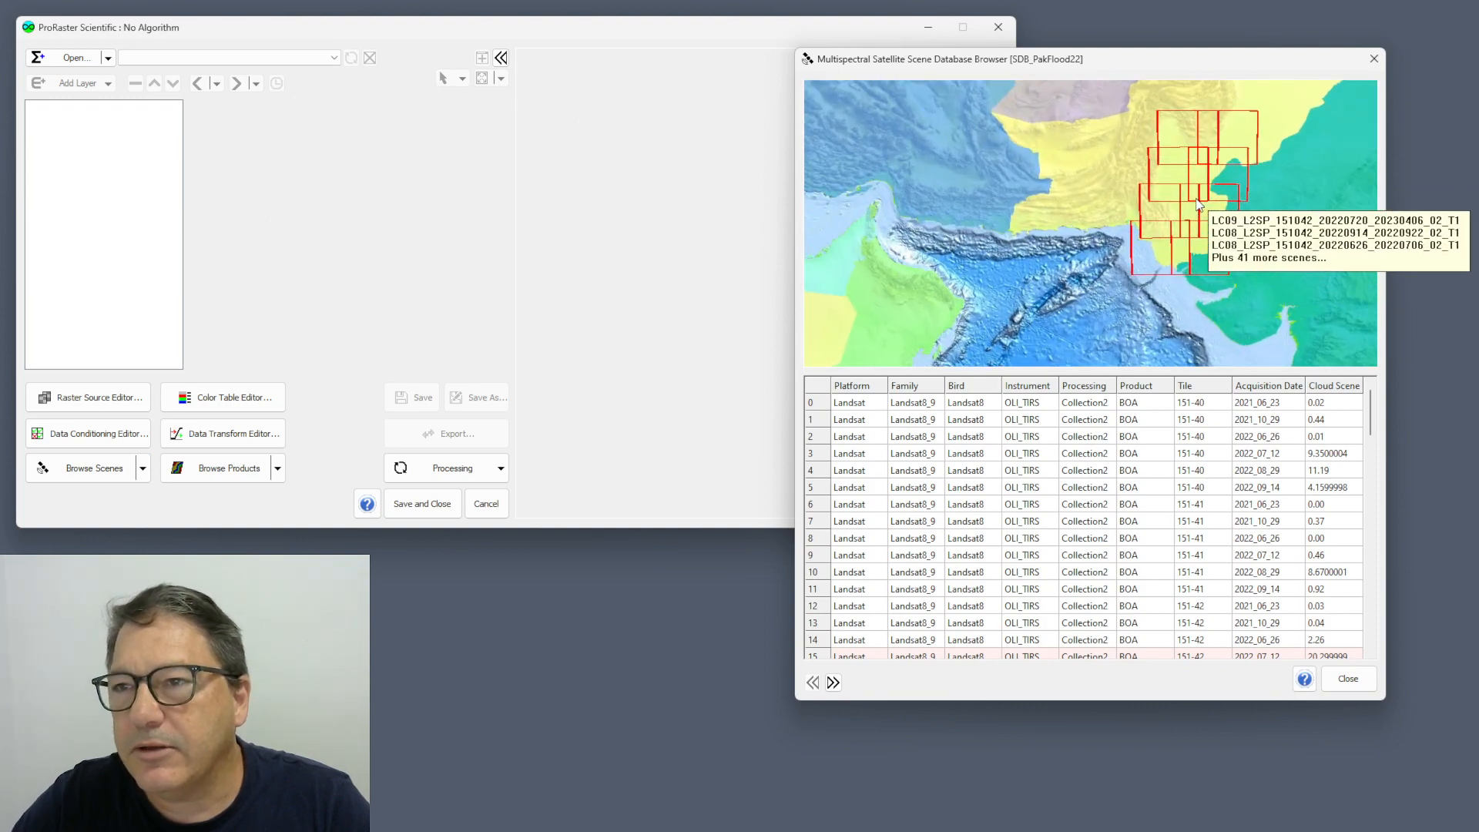
left_click_drag(1197, 204, 1021, 297)
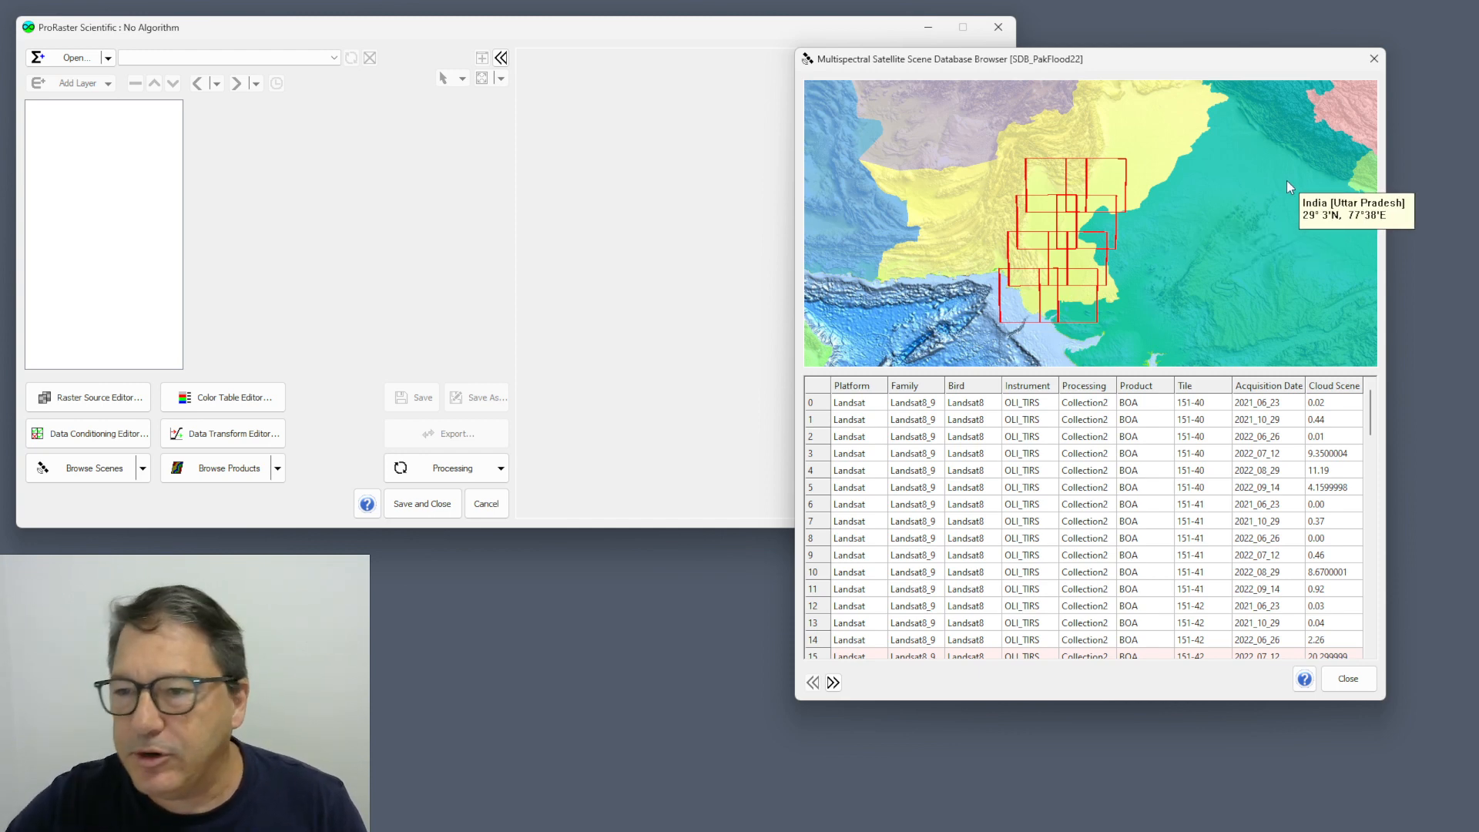
Sort the scenes by tile and restrict the list to the scenes of tile 152-41
left_click(1212, 389)
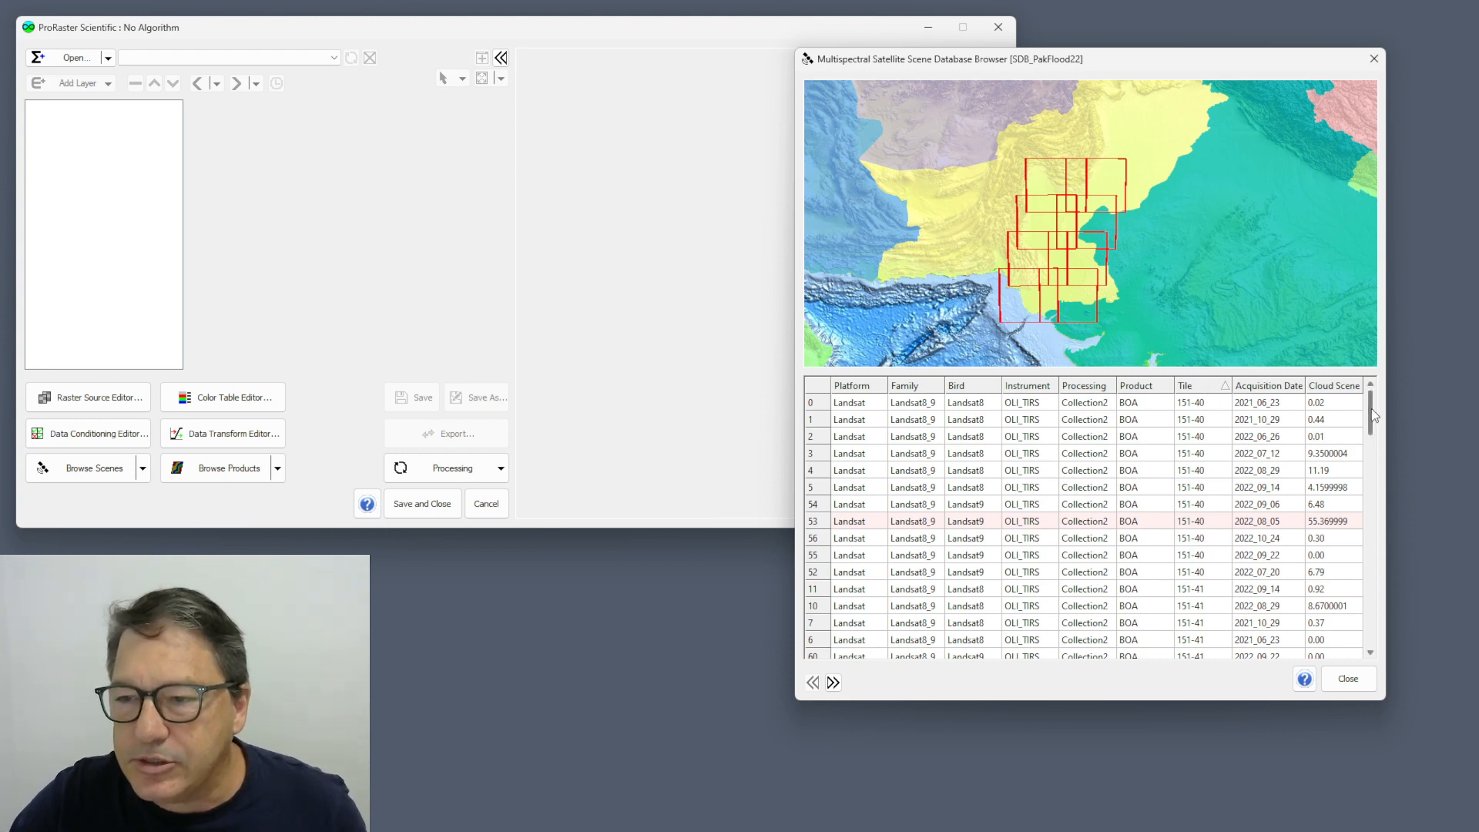
left_click_drag(1371, 413, 1384, 563)
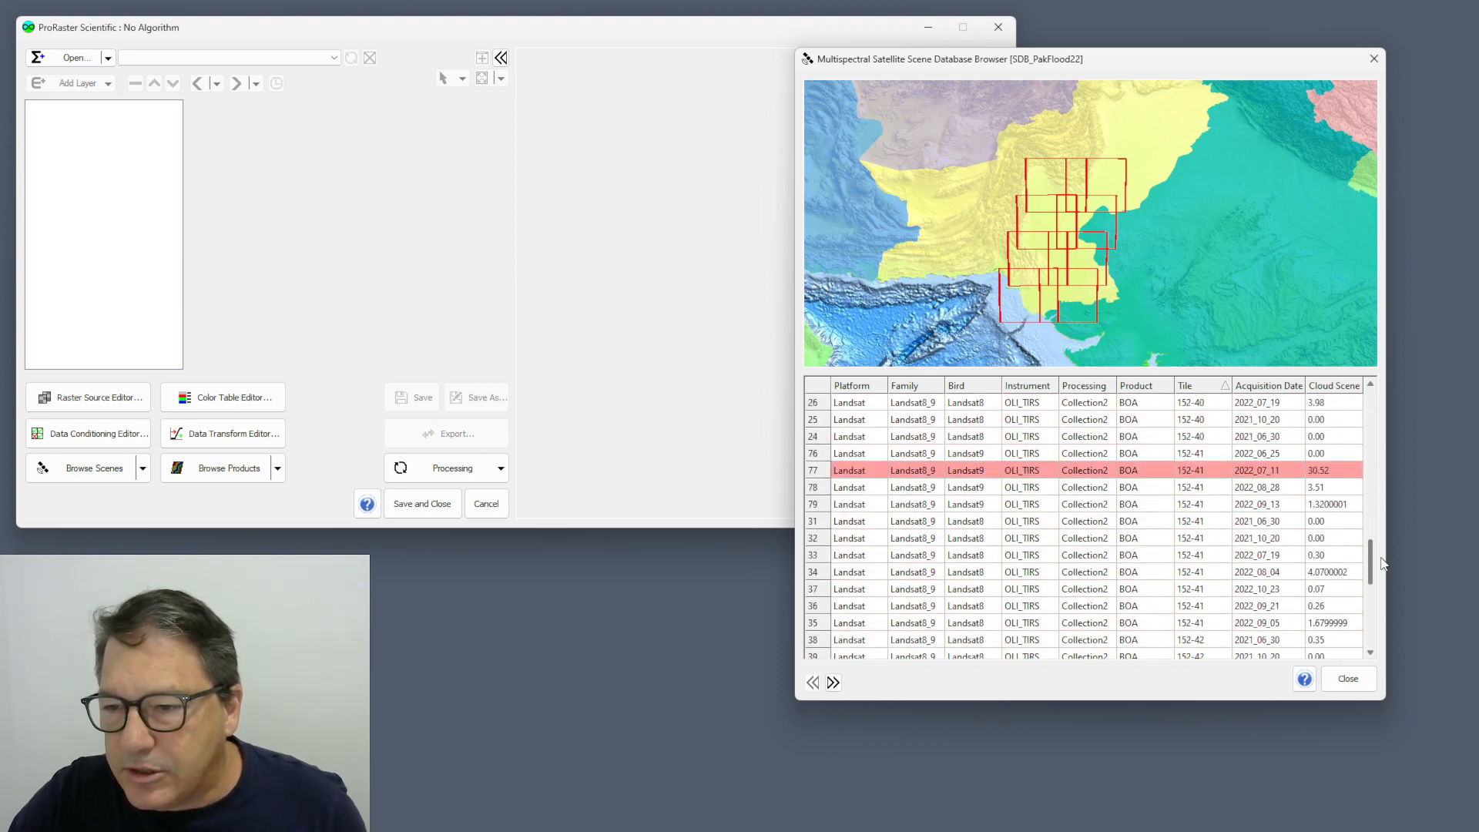
left_click(1190, 539)
left_click(835, 685)
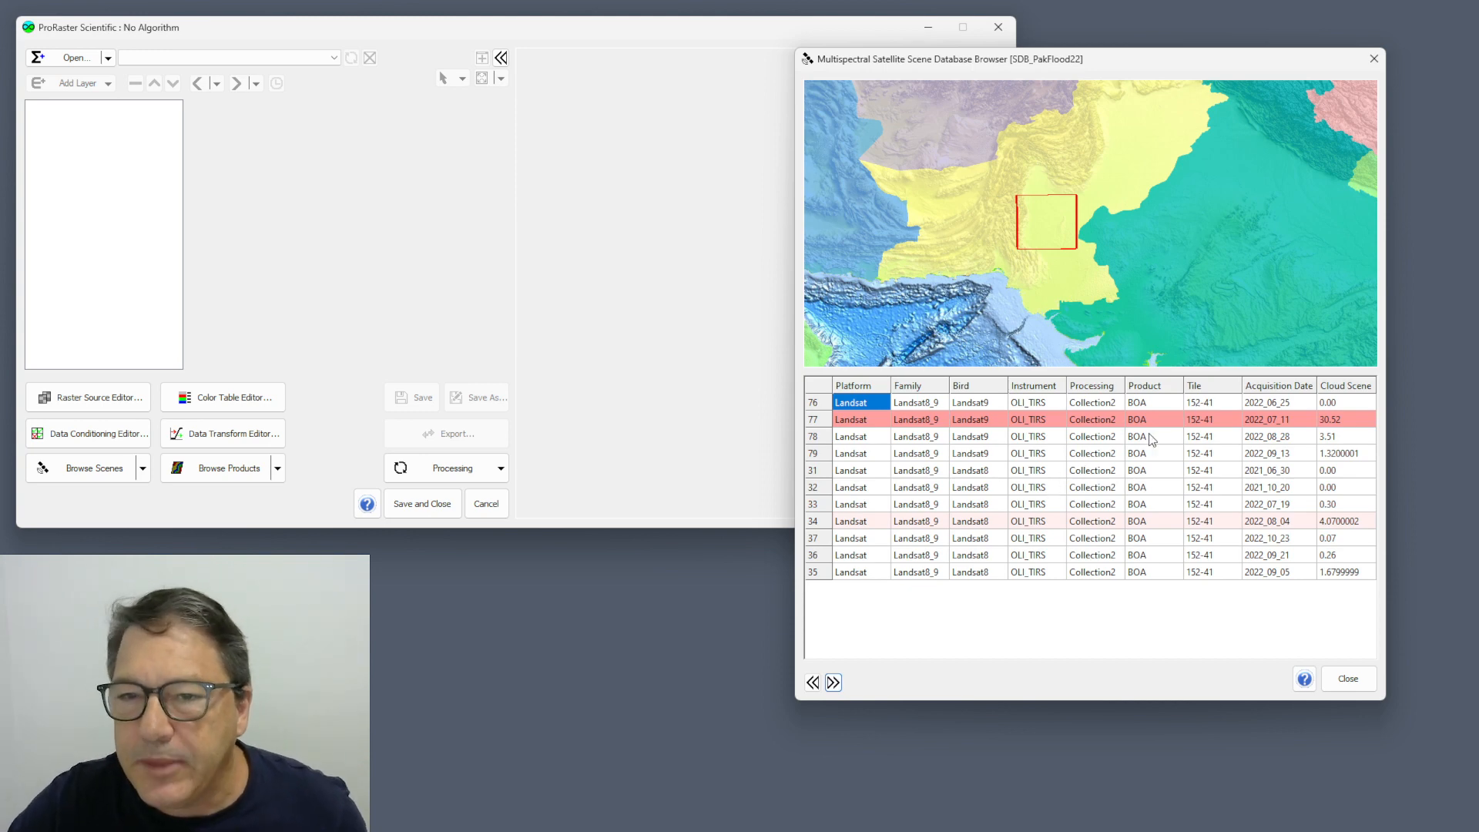
Sort the tile's scenes by acquisition date and select those from 2022_06_25 through 2022_10_23
left_click(1281, 387)
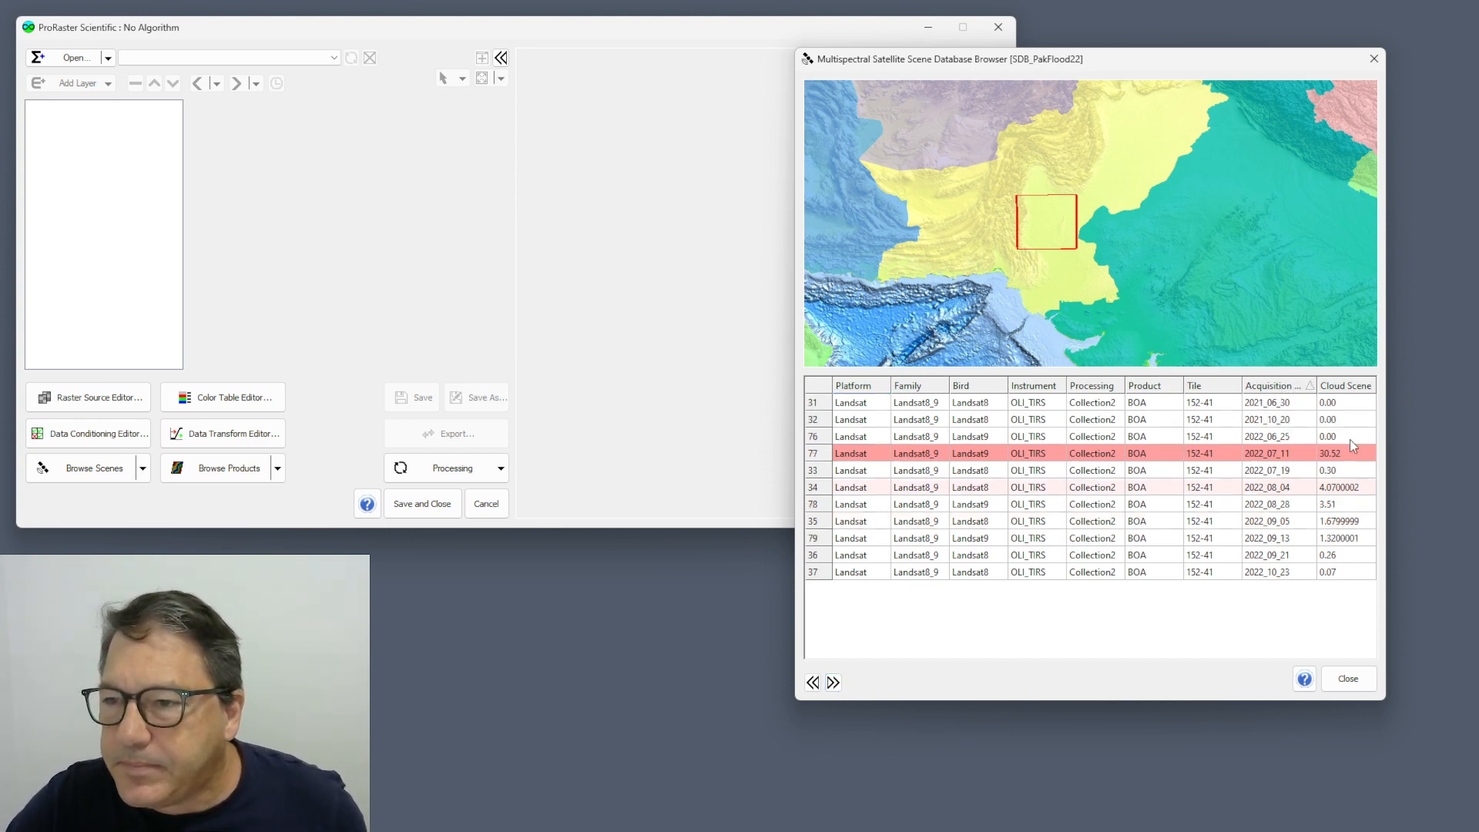
left_click(1262, 436)
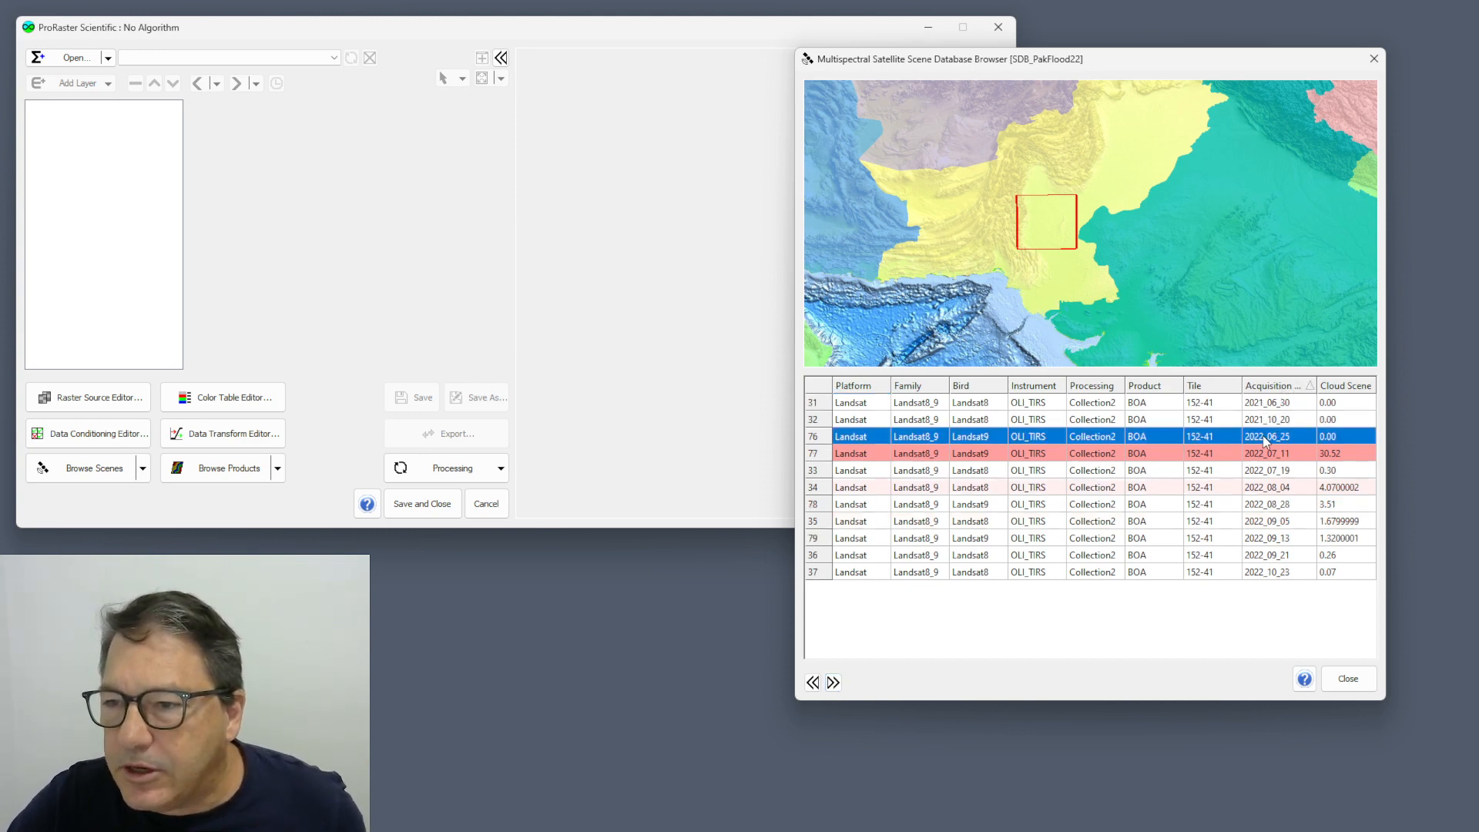
left_click(1271, 571, "shift")
Create a composited scene product from the selected scenes, masked to Pixels (Clear) and ordered by acquisition date from latest to earliest
right_click(825, 486)
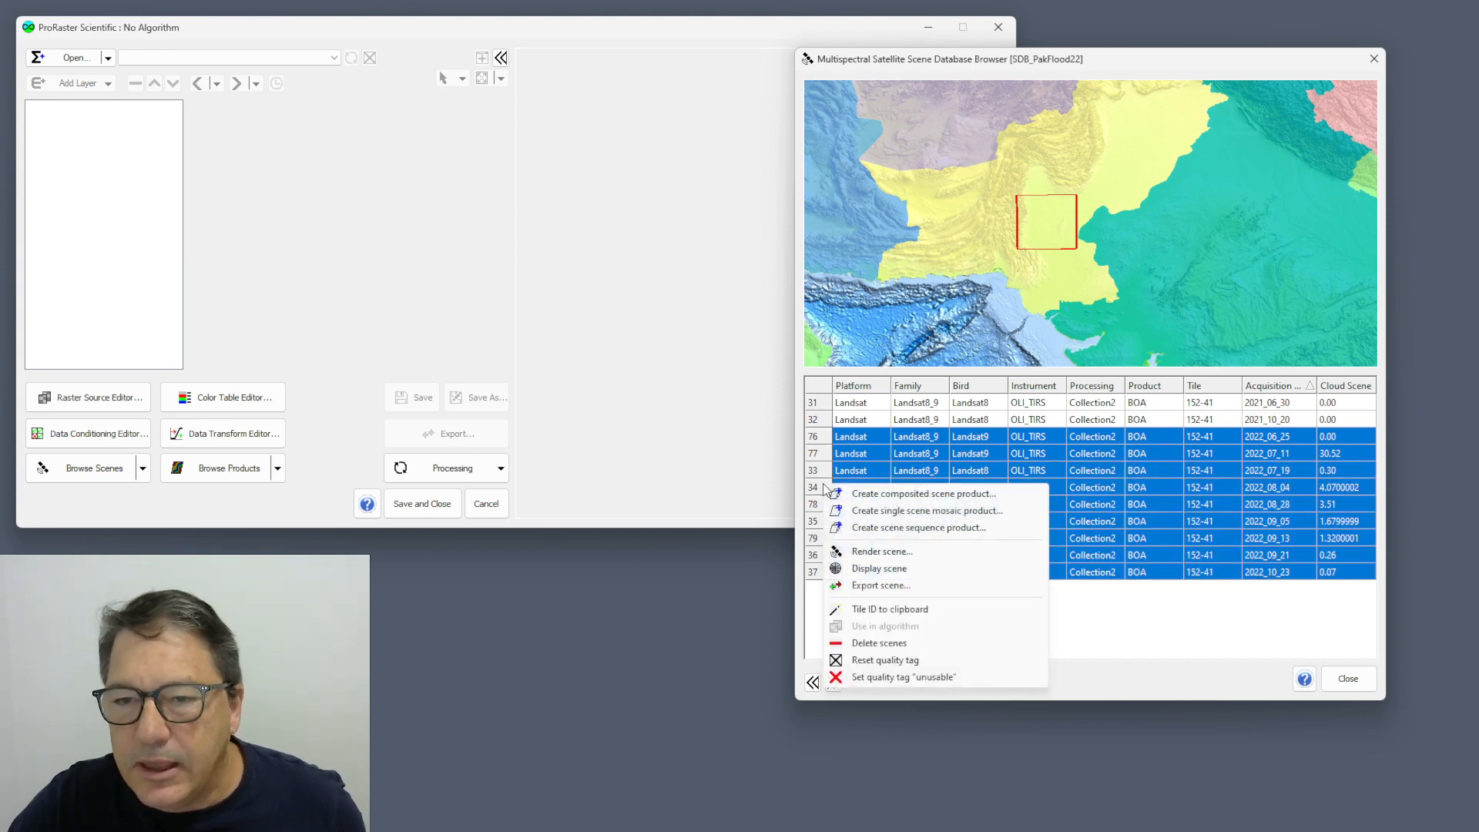
left_click(924, 495)
left_click(1153, 449)
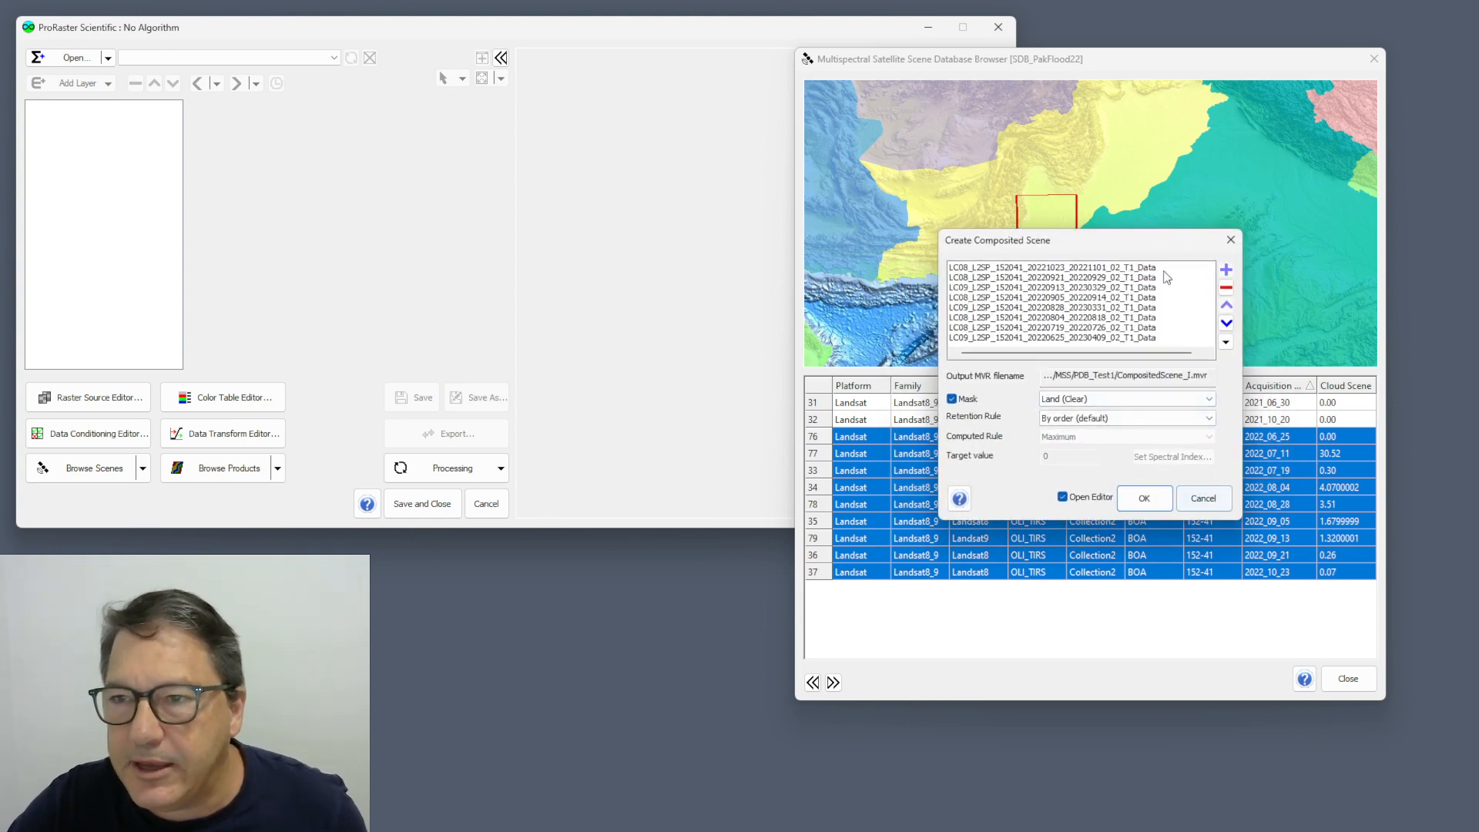
left_click_drag(1102, 243, 624, 117)
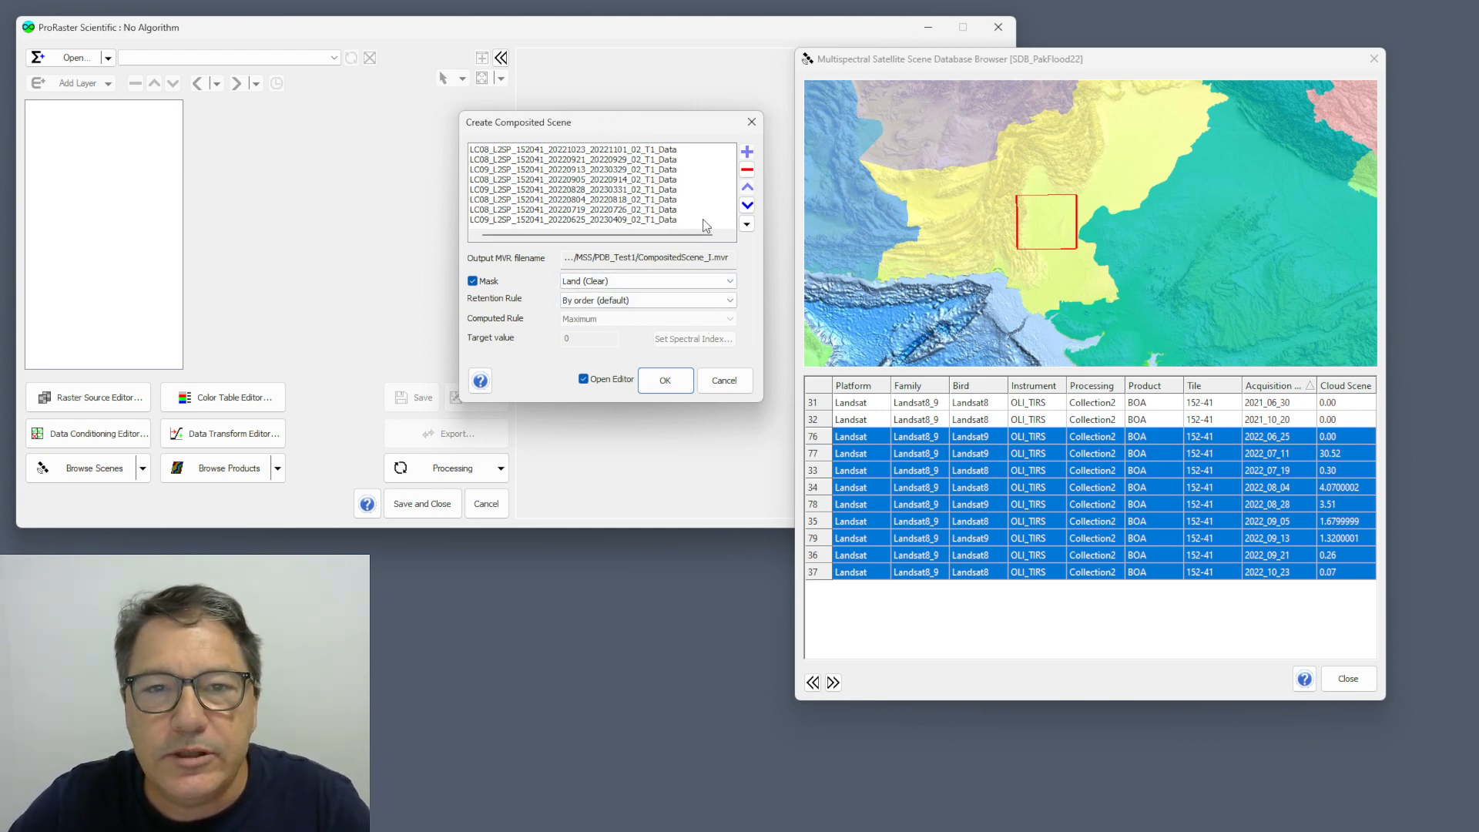
left_click(705, 281)
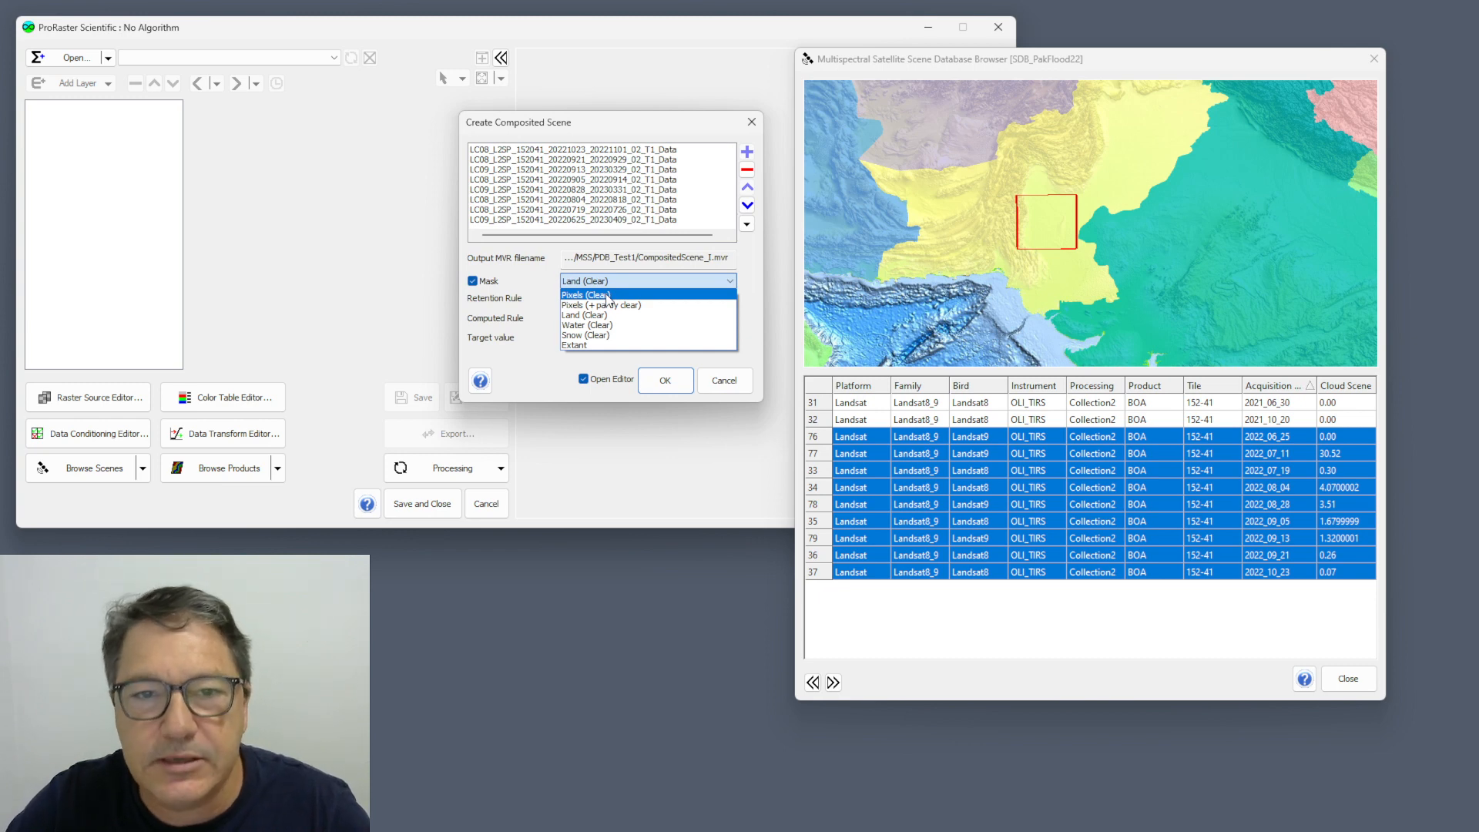
left_click(608, 296)
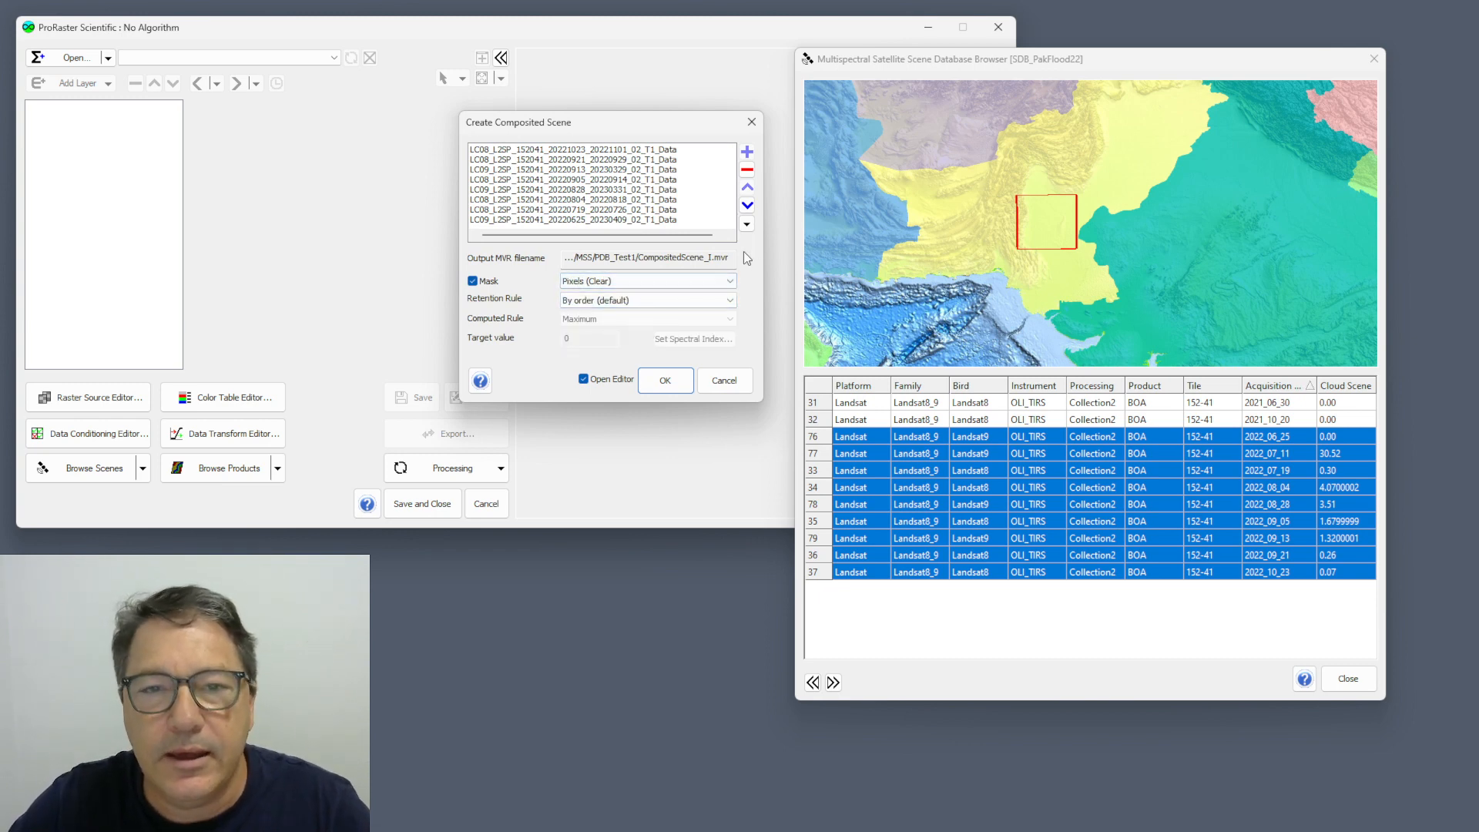
left_click(746, 225)
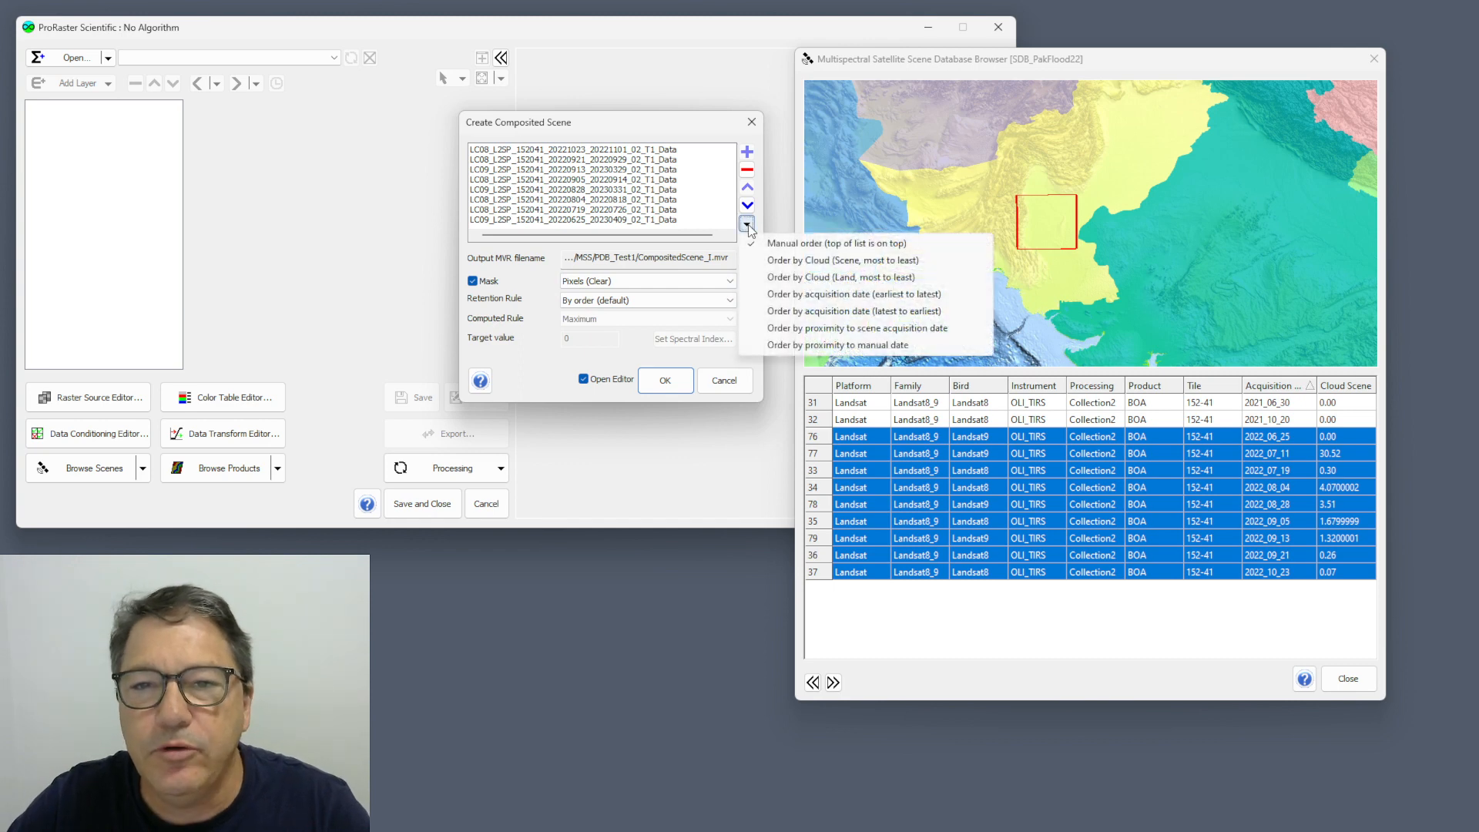
left_click(801, 311)
left_click(666, 378)
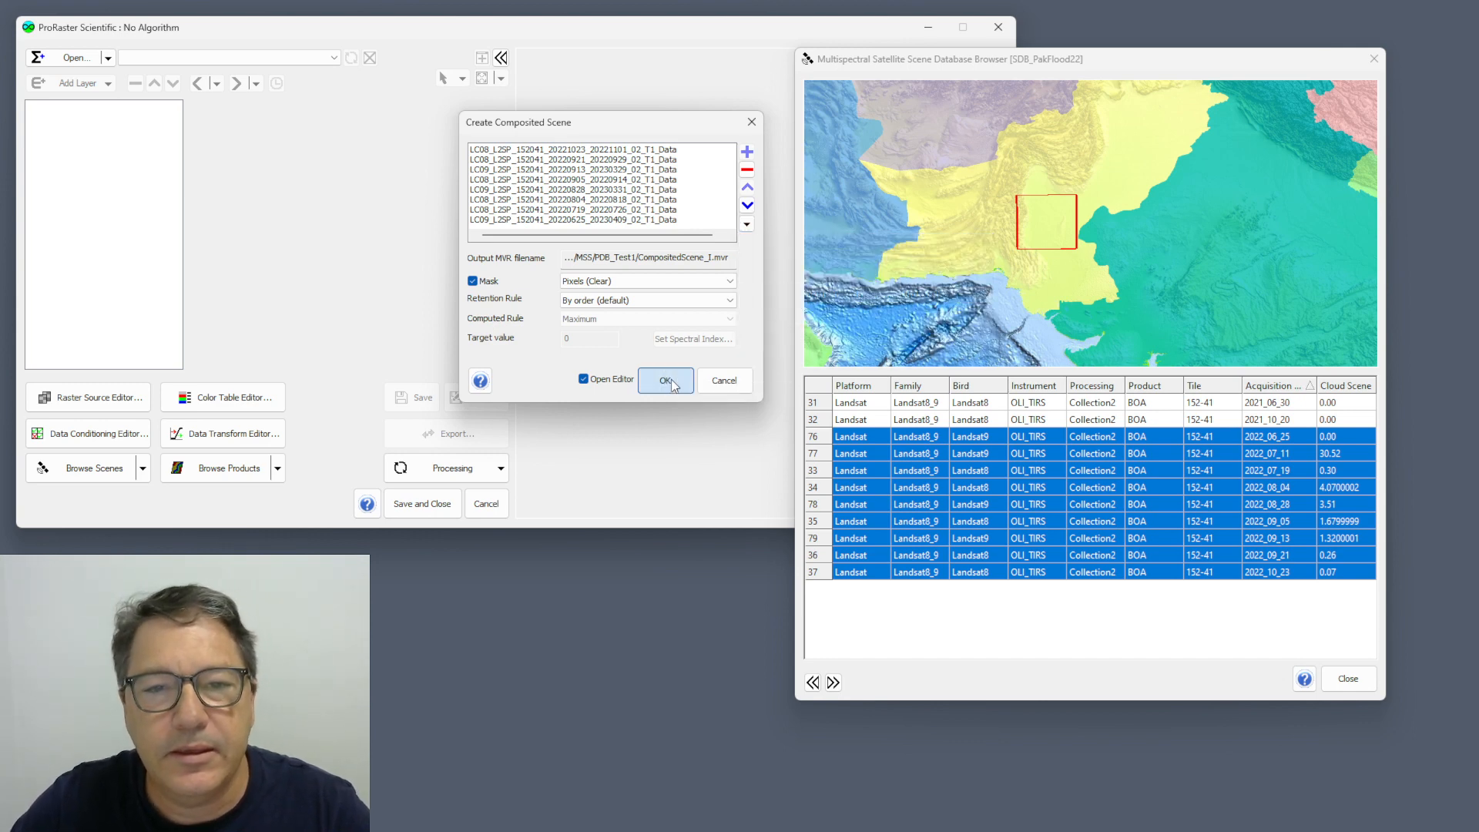
Add a render algorithm to the composited scene using the Shortwave Infrared band combination
left_click_drag(999, 208, 469, 137)
left_click(323, 171)
right_click(329, 169)
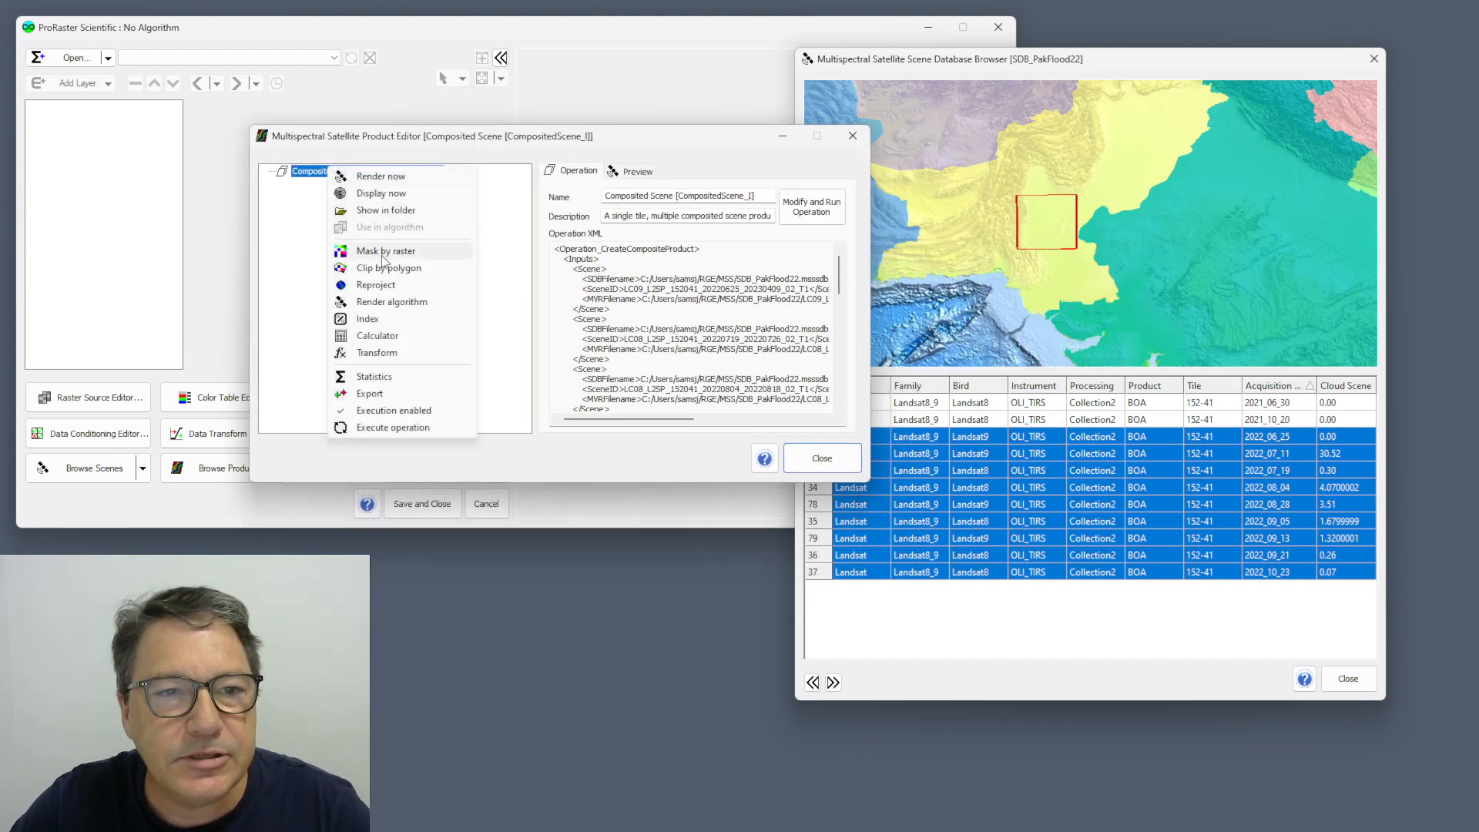
left_click(389, 302)
left_click(637, 268)
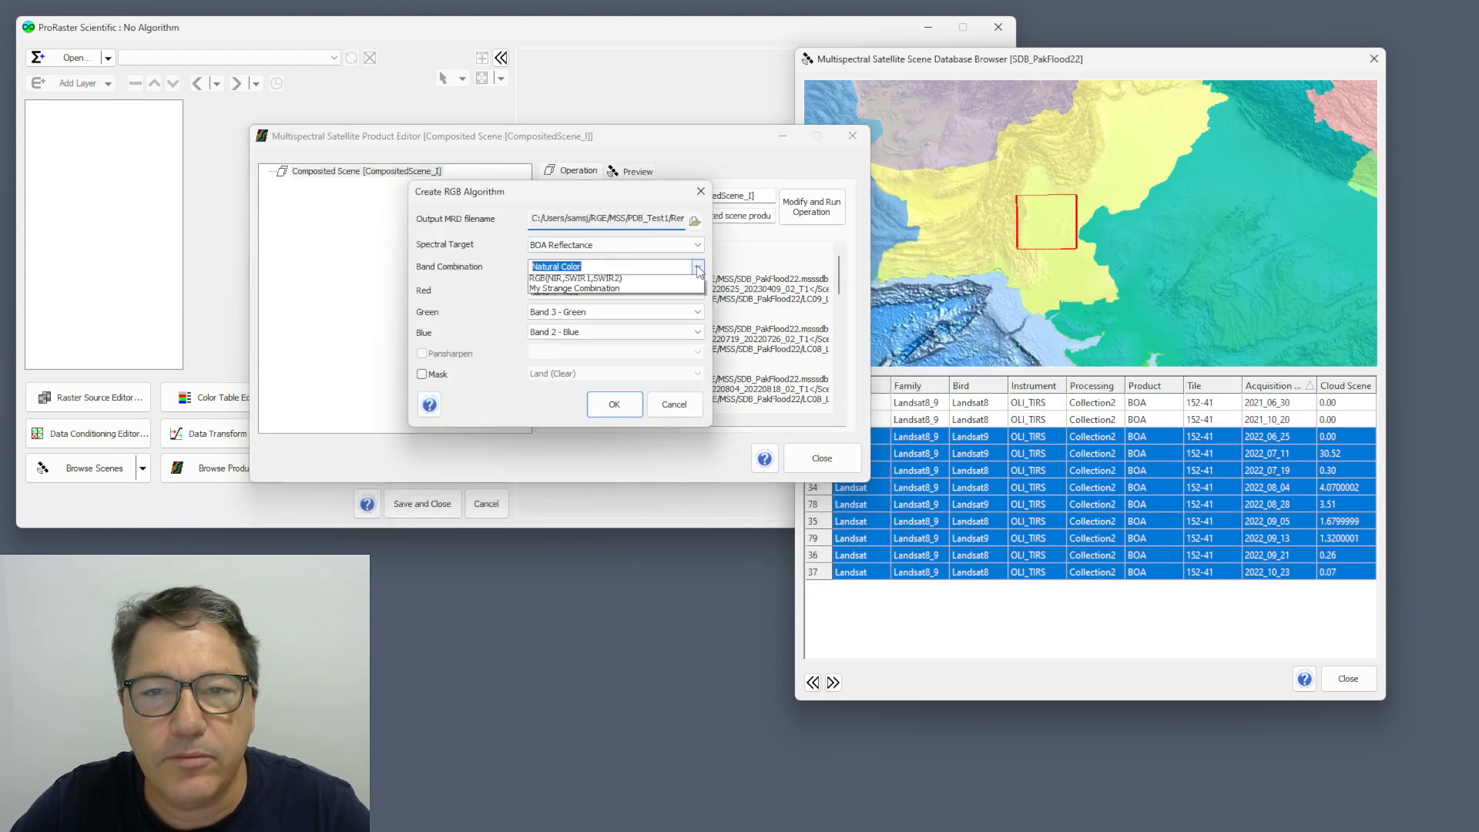
left_click(604, 352)
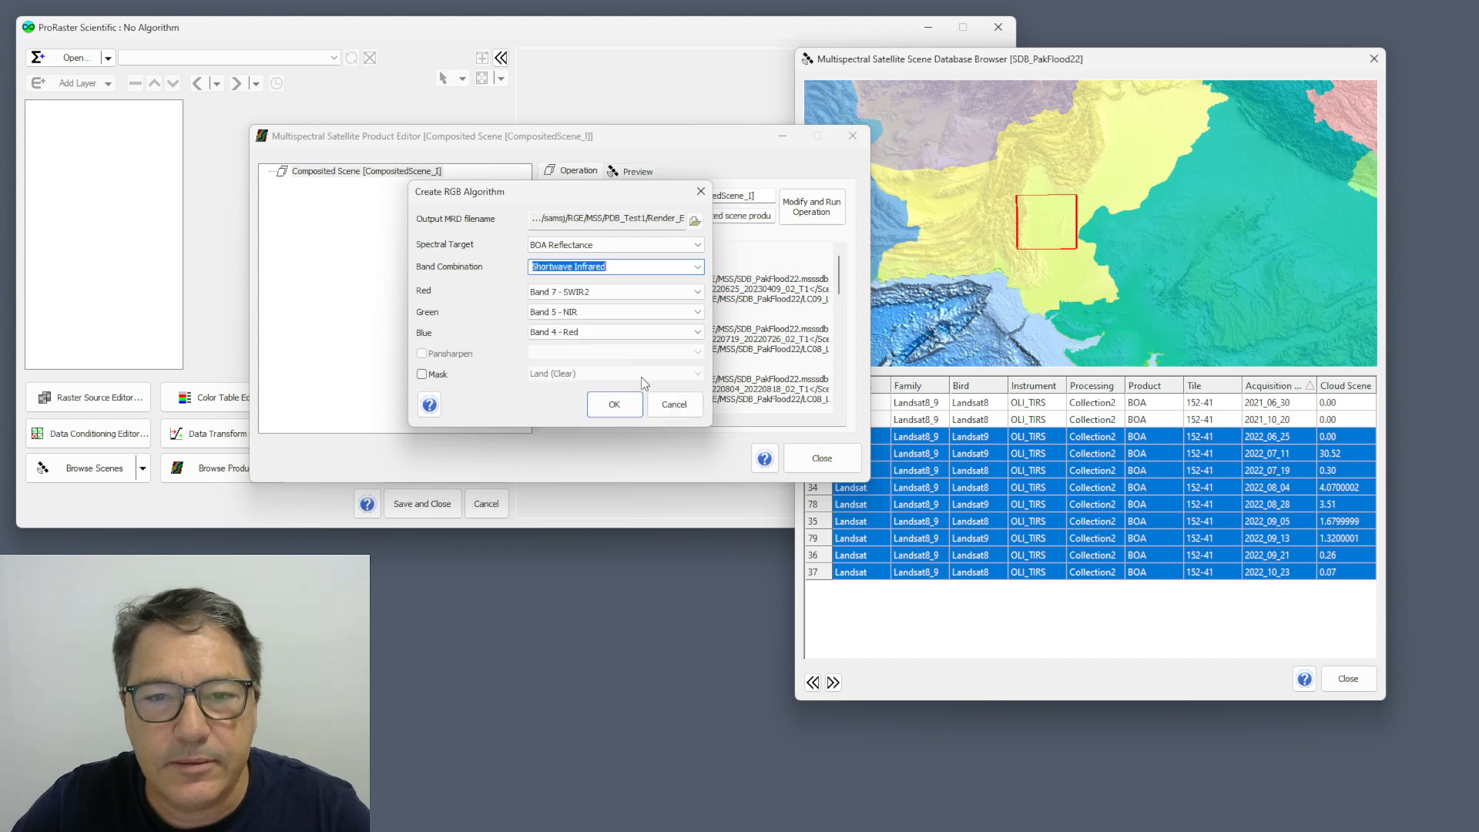
left_click(614, 406)
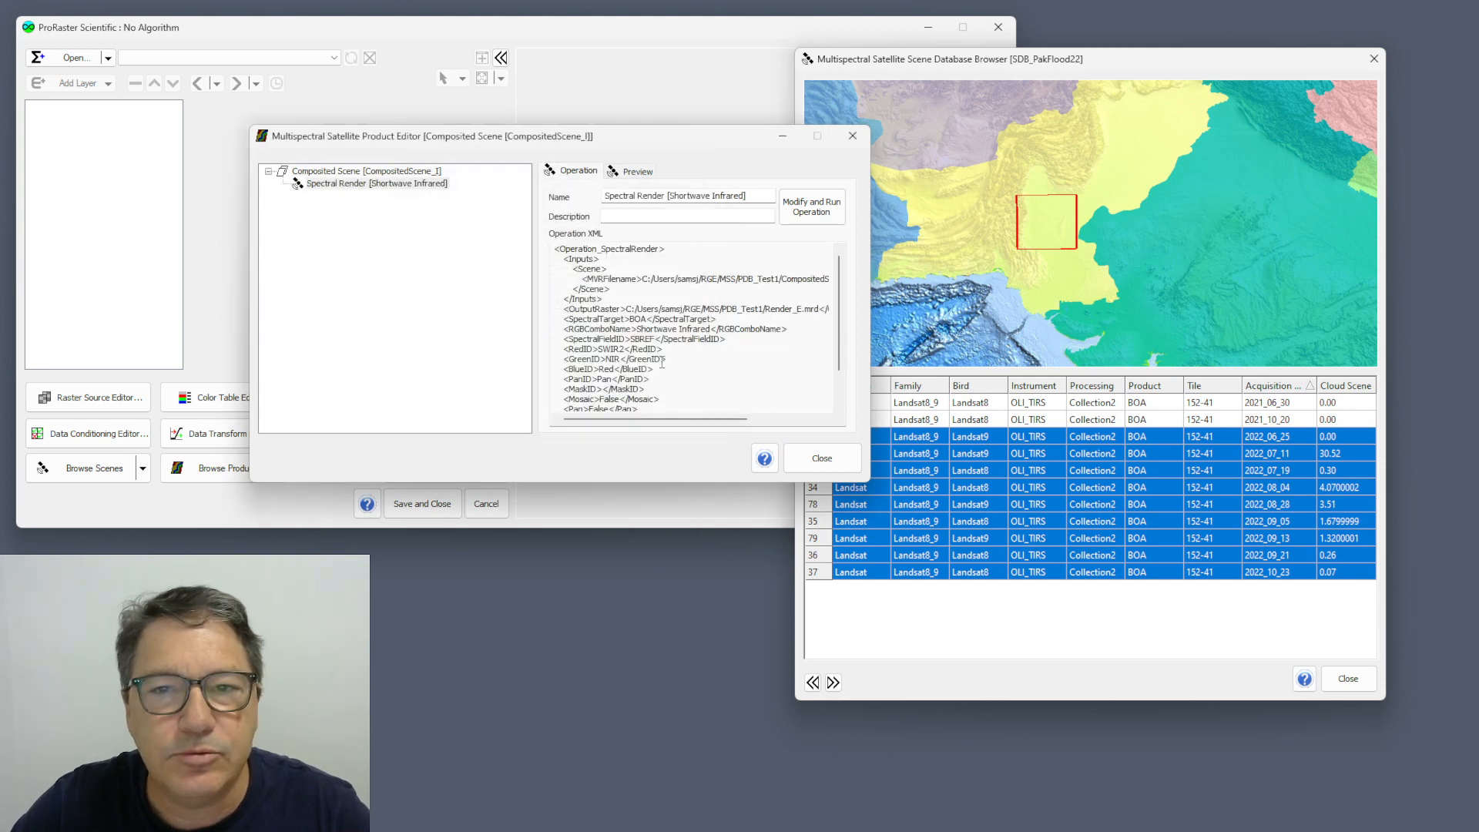
Display the Shortwave Infrared spectral render and enlarge its map in a separate window beside the main one
right_click(341, 189)
left_click(374, 193)
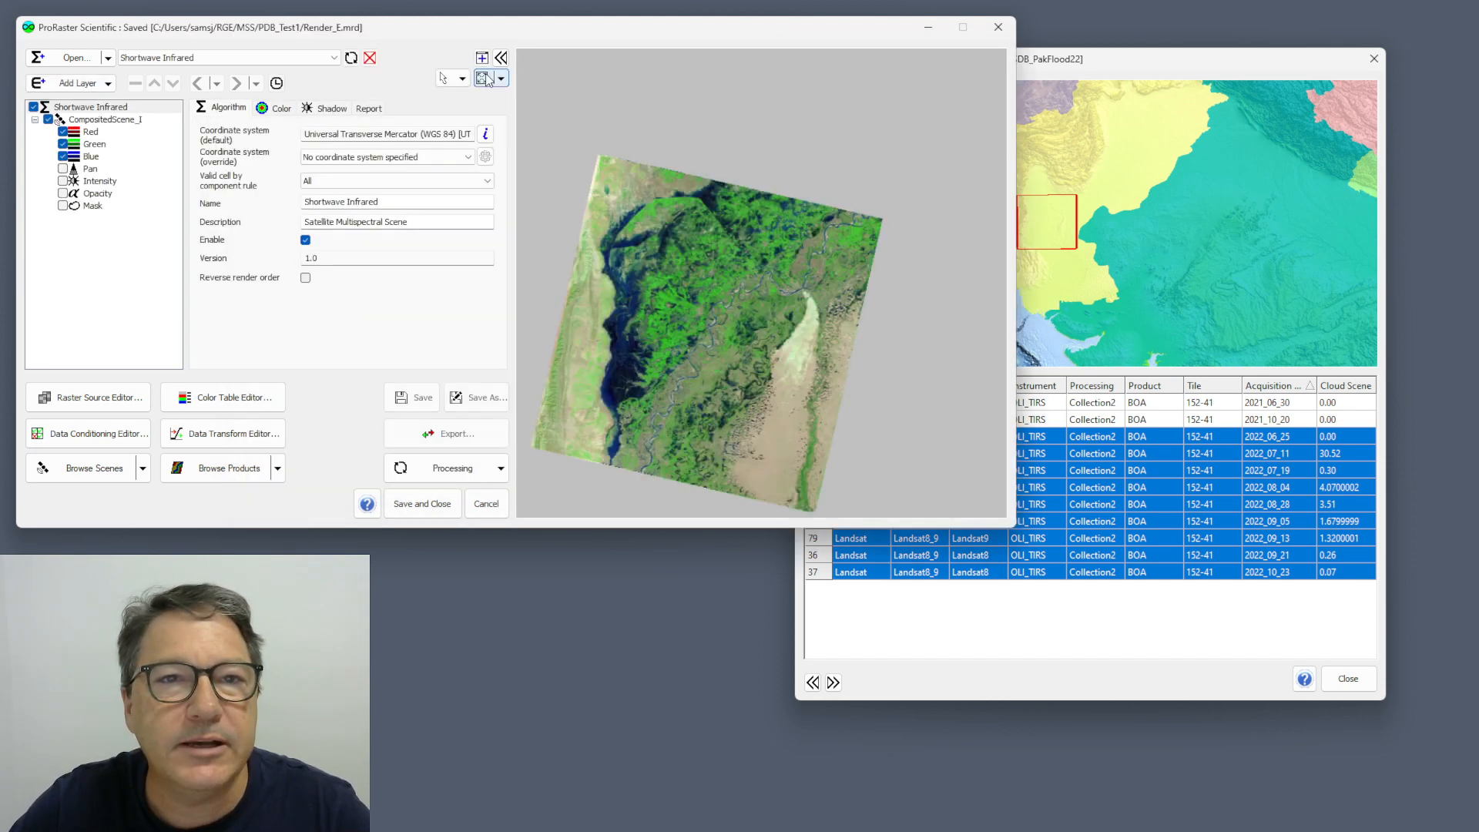
left_click_drag(599, 56, 1477, 239)
left_click(1075, 508)
scroll(1143, 427, "up", 3)
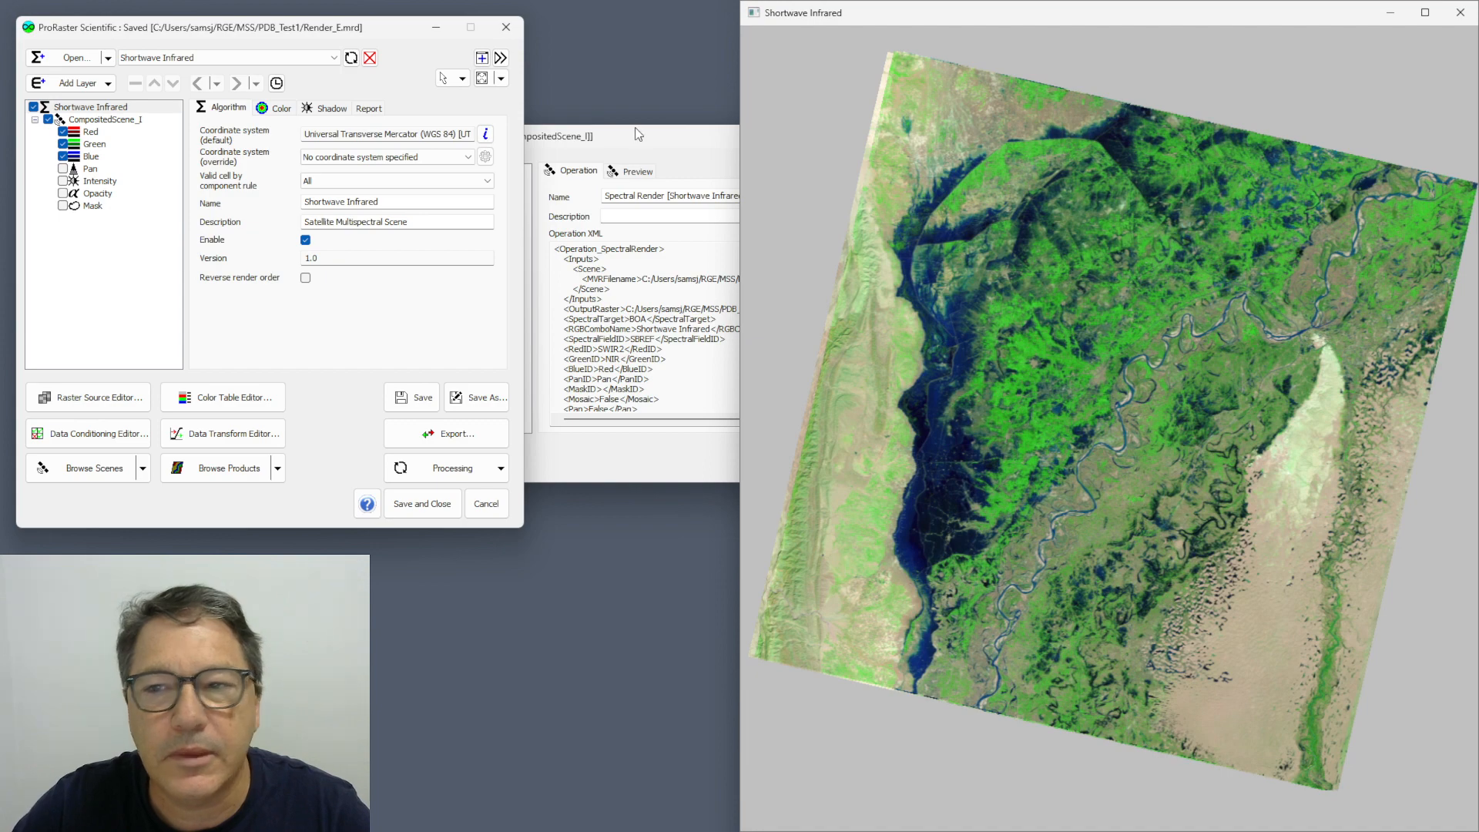
Reopen the composited scene operation for editing and set its retention rule to By computed value
left_click_drag(637, 136, 406, 114)
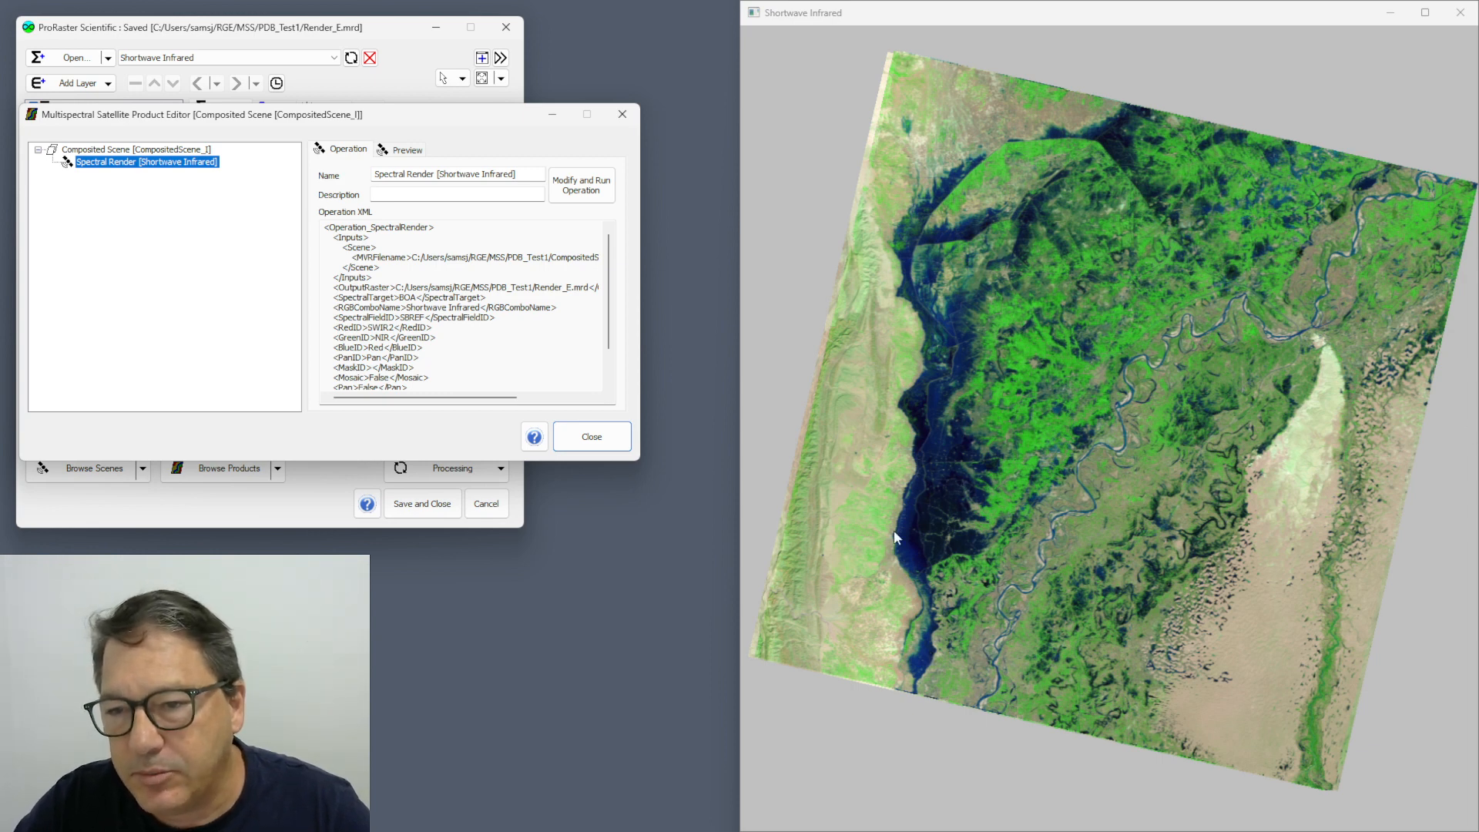
left_click_drag(317, 117, 482, 122)
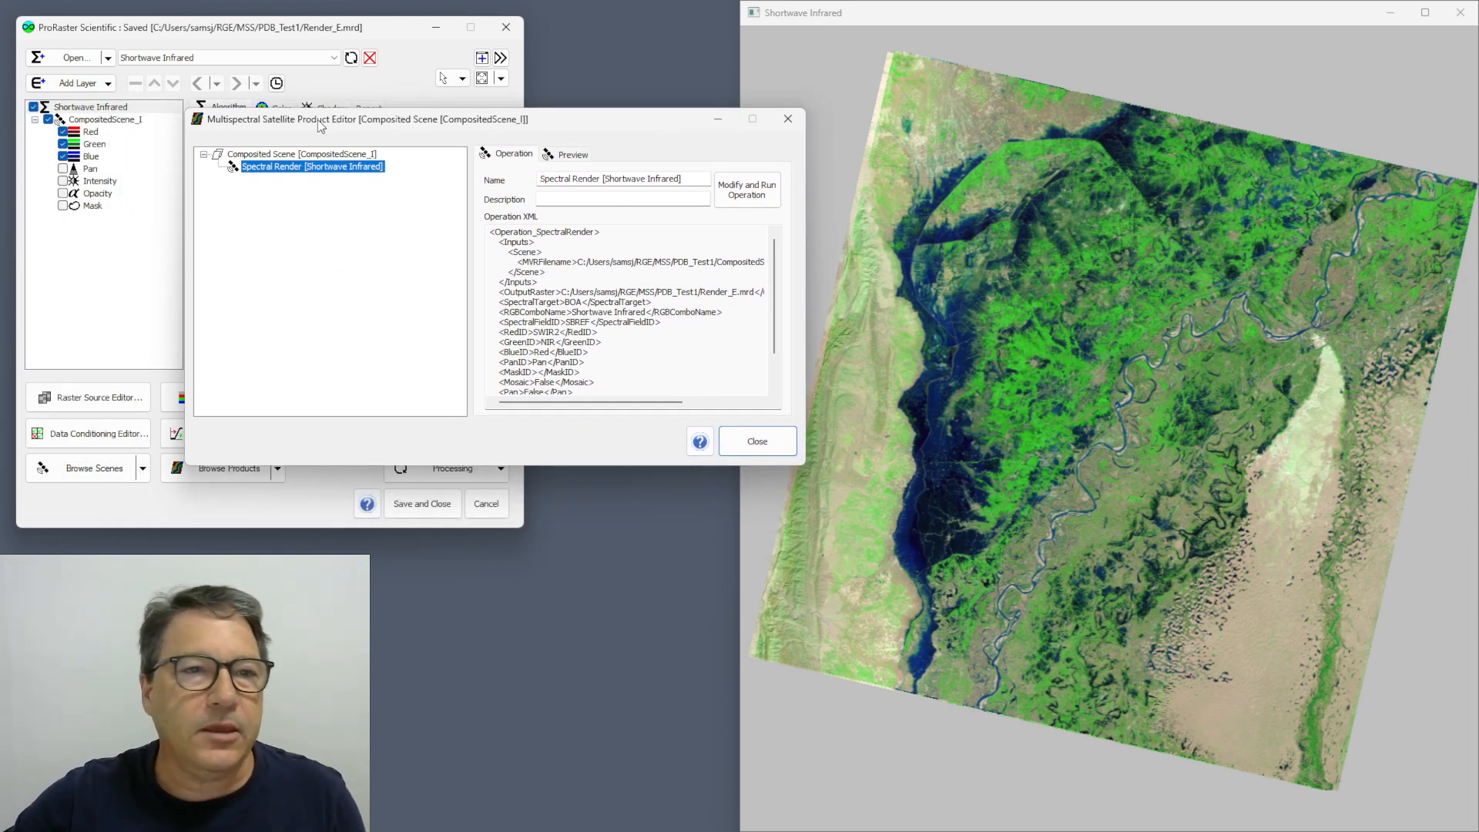
double_click(282, 156)
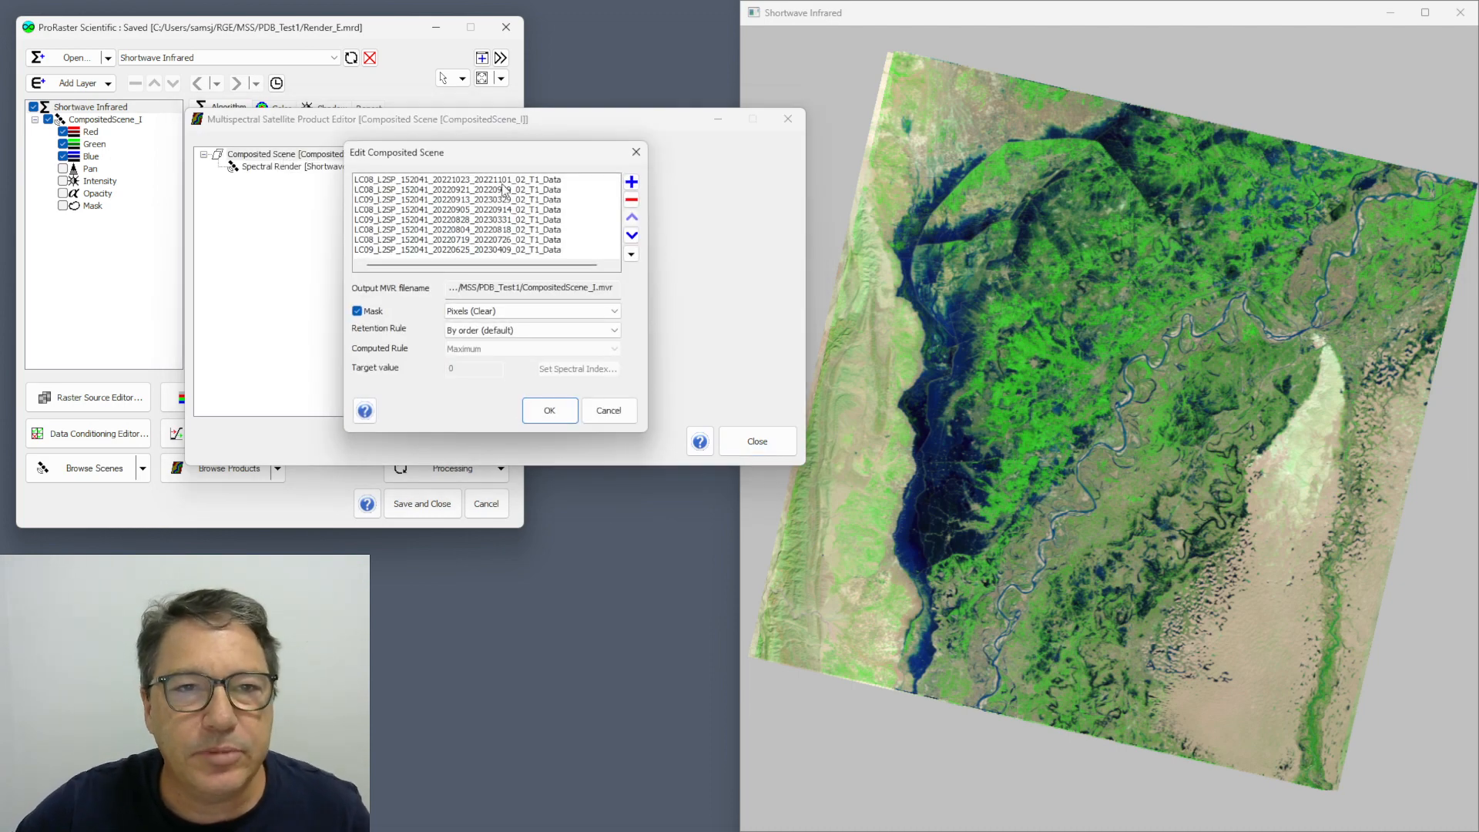
left_click_drag(464, 152, 505, 233)
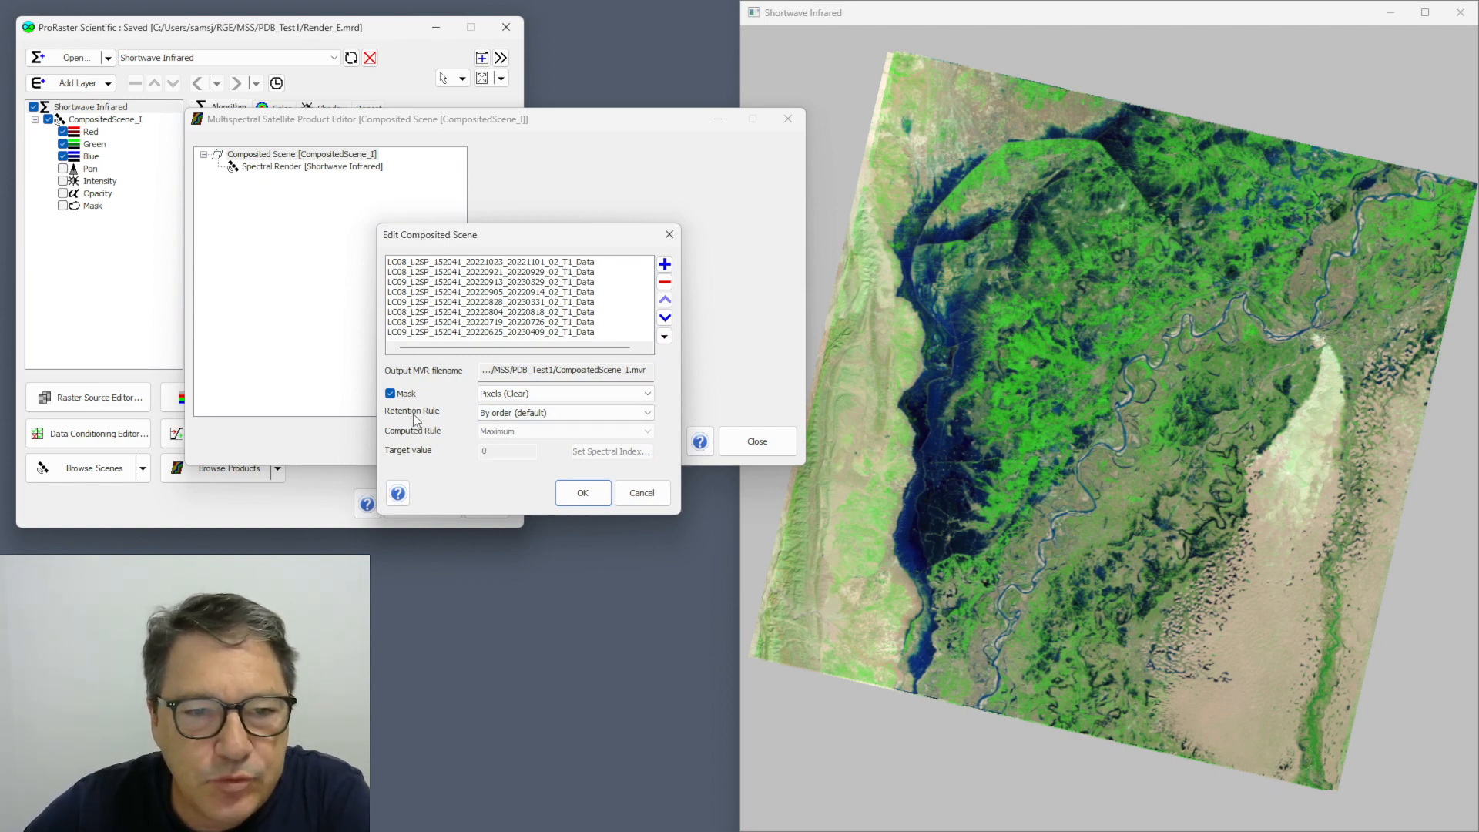
left_click(650, 412)
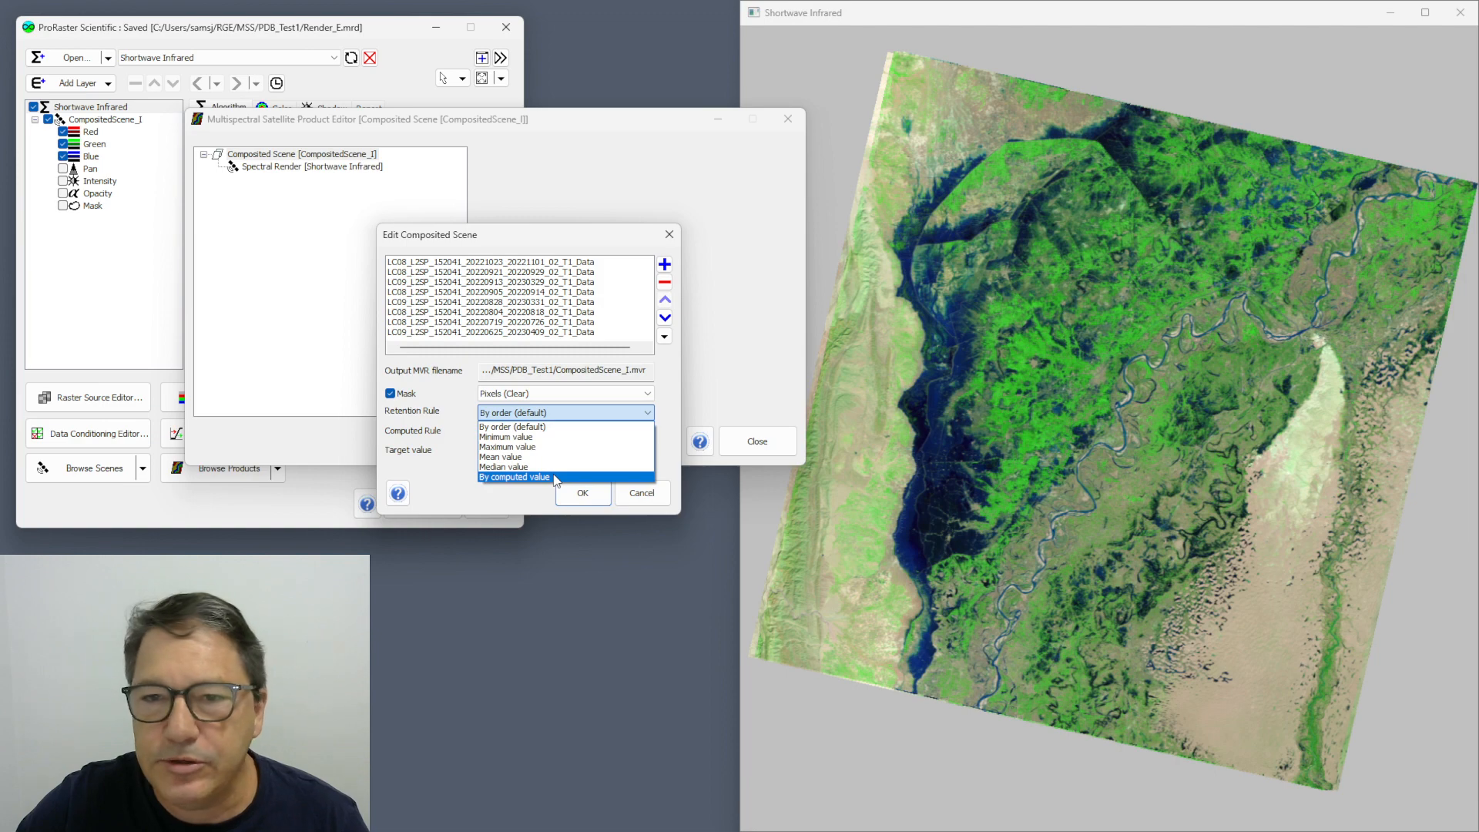
left_click(554, 478)
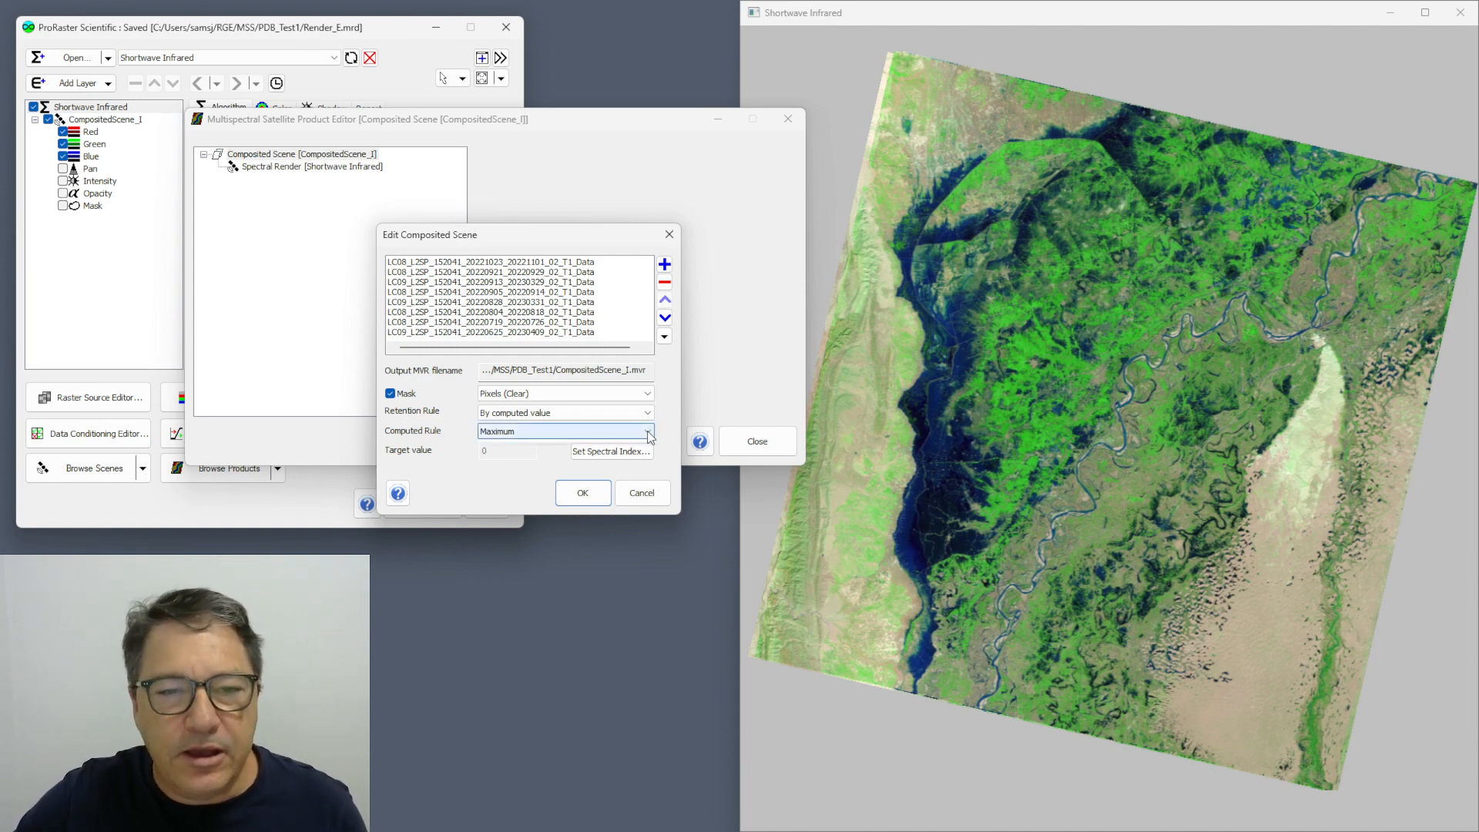
Try the Closest to target computed rule with a target value of 100, and return the rule to Maximum
left_click(648, 433)
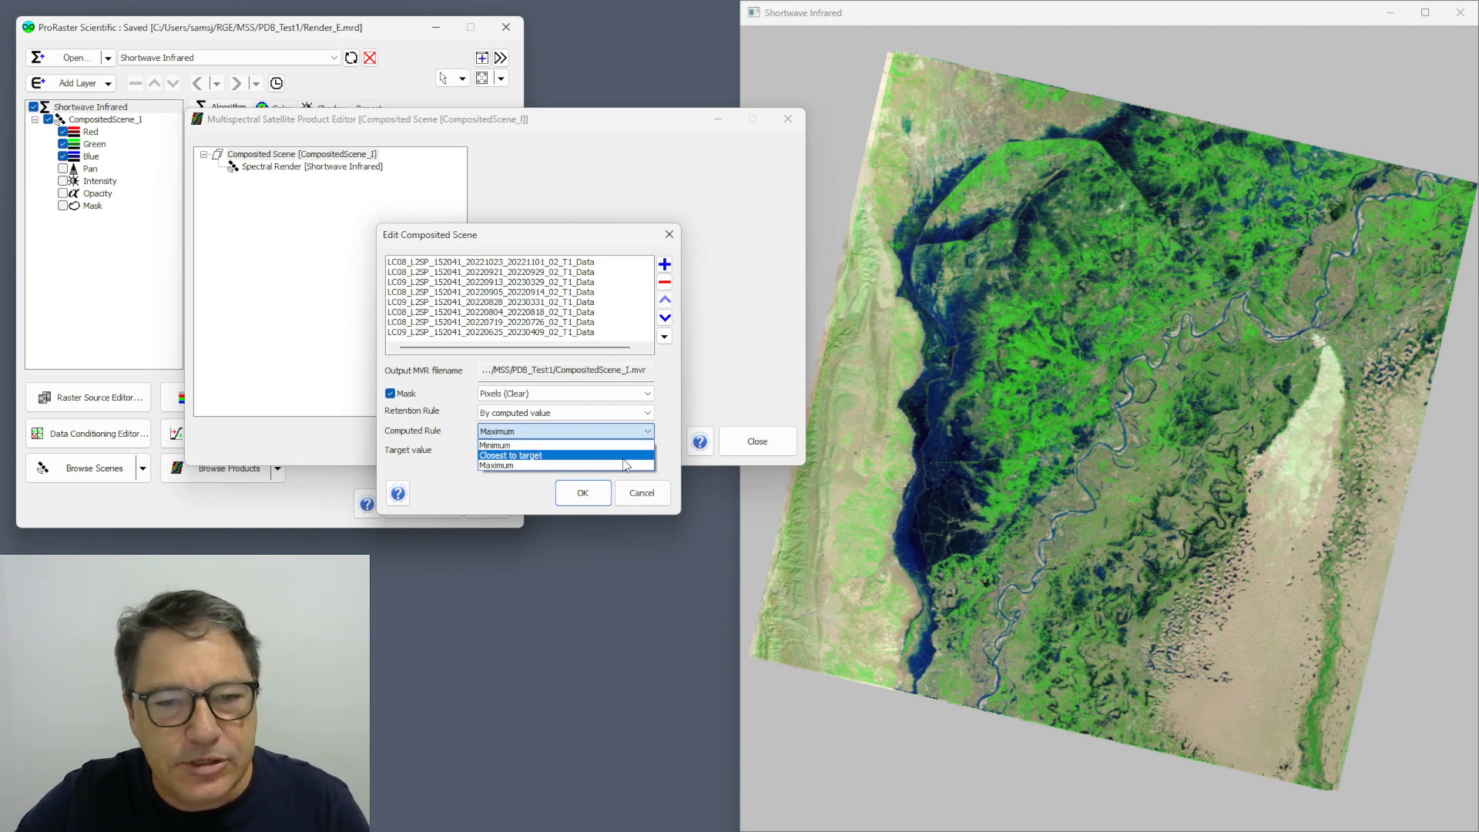
left_click(623, 456)
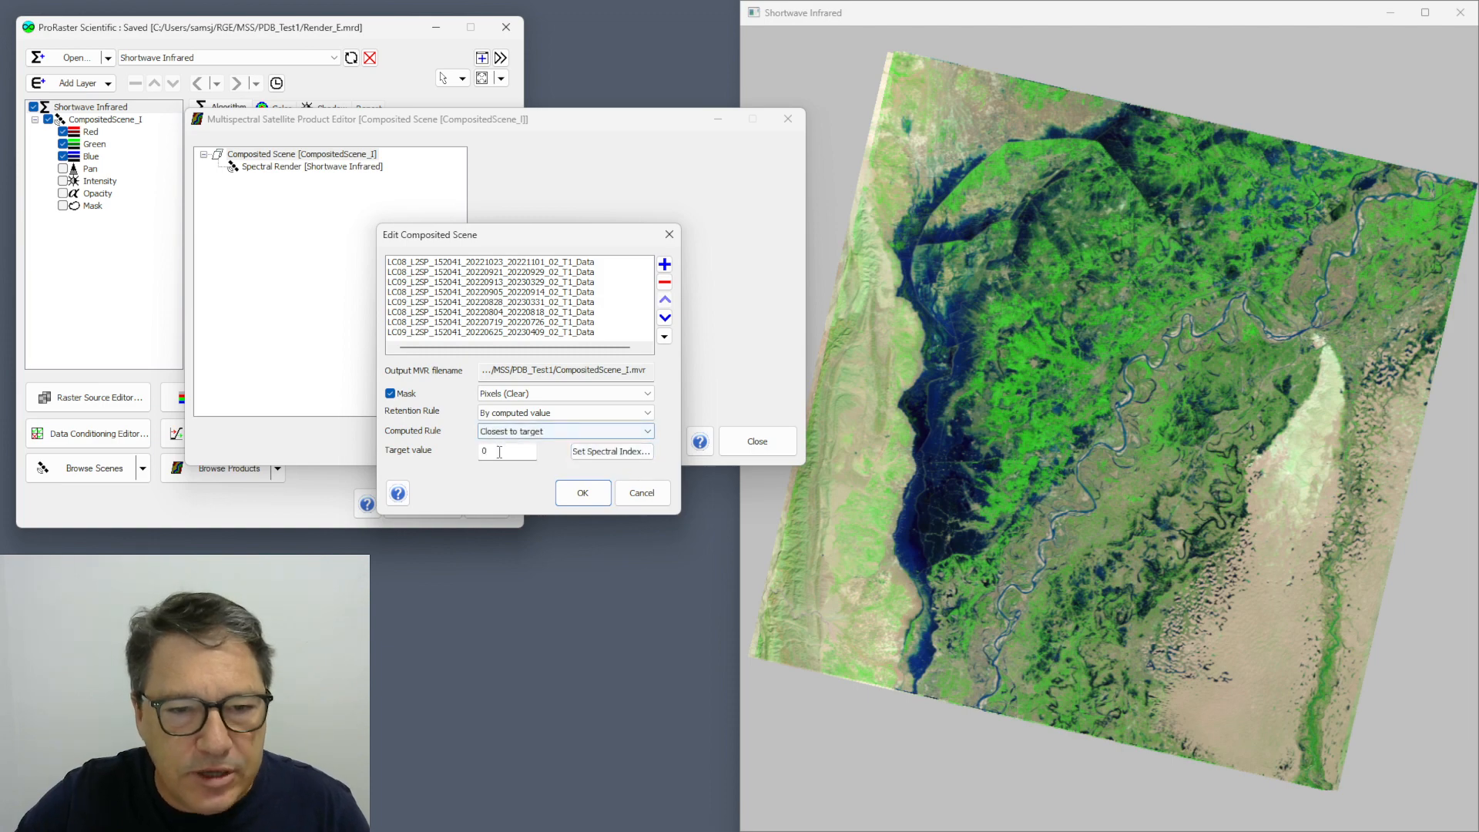
double_click(484, 450)
type("100")
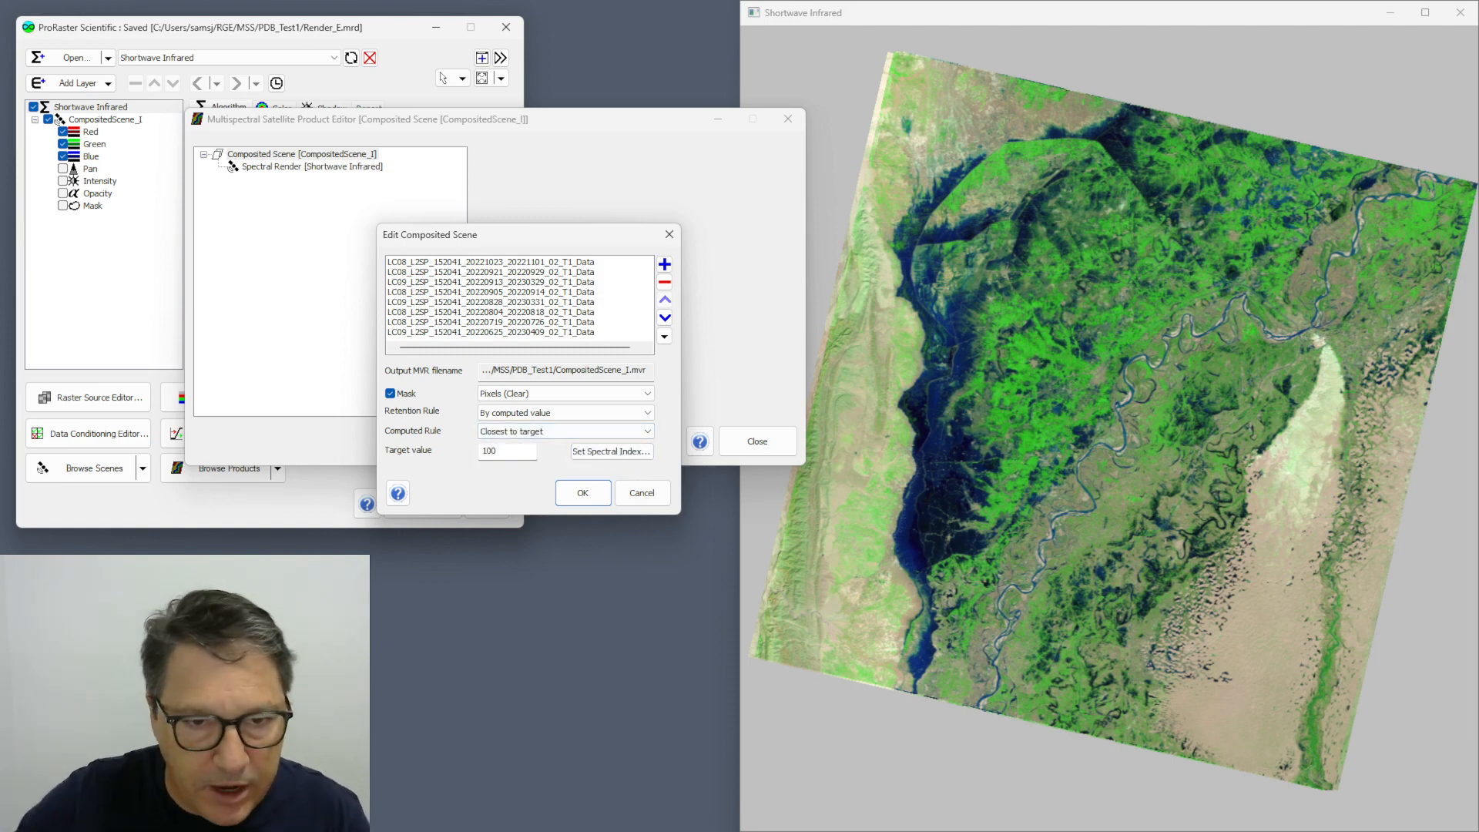
left_click(568, 432)
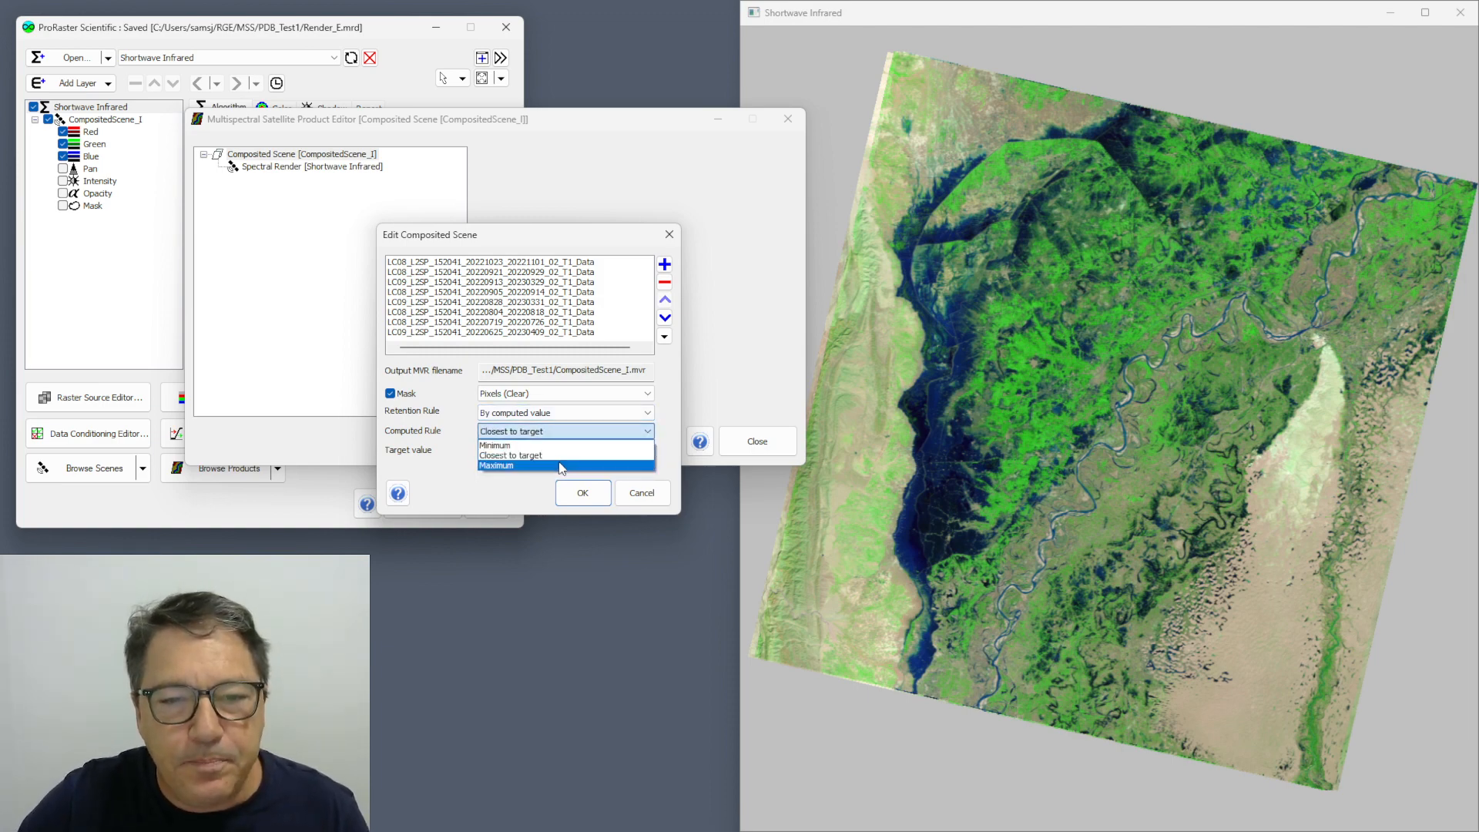
left_click(561, 465)
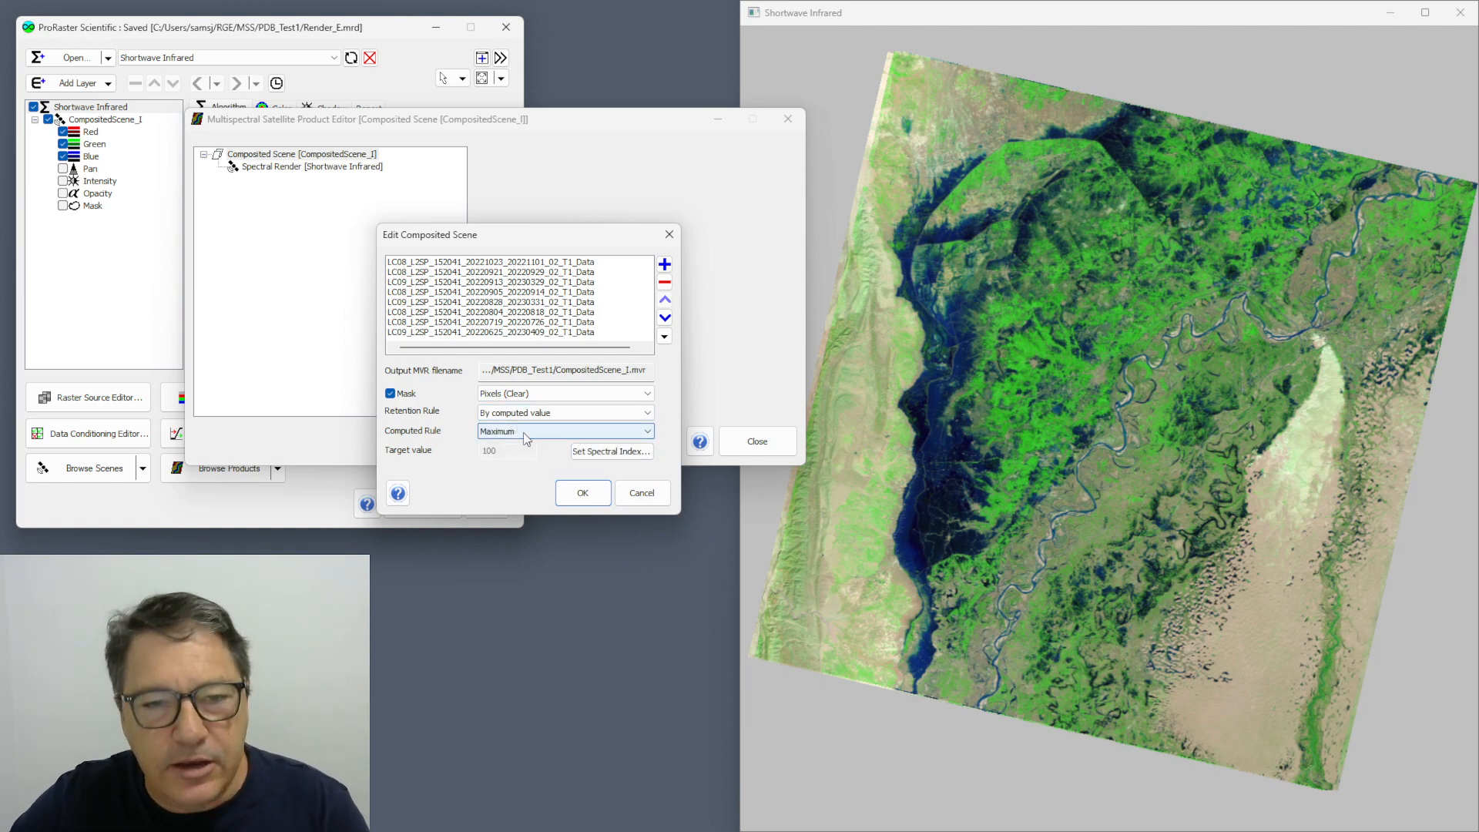
Set the retention spectral index to NDWI (Normalized Difference Water Index) and keep the computed rule at Maximum
left_click(610, 453)
left_click(466, 279)
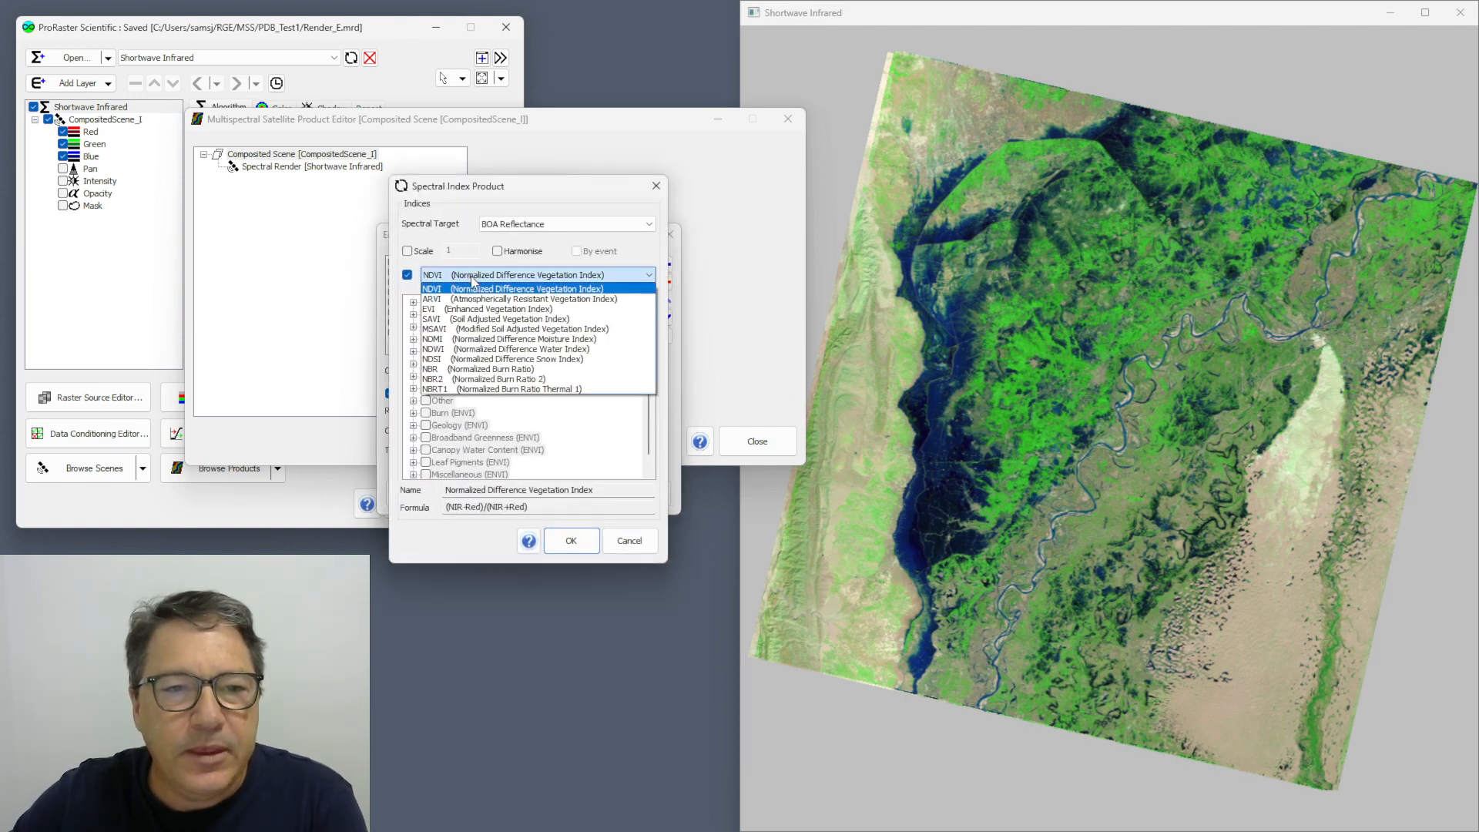
left_click(550, 349)
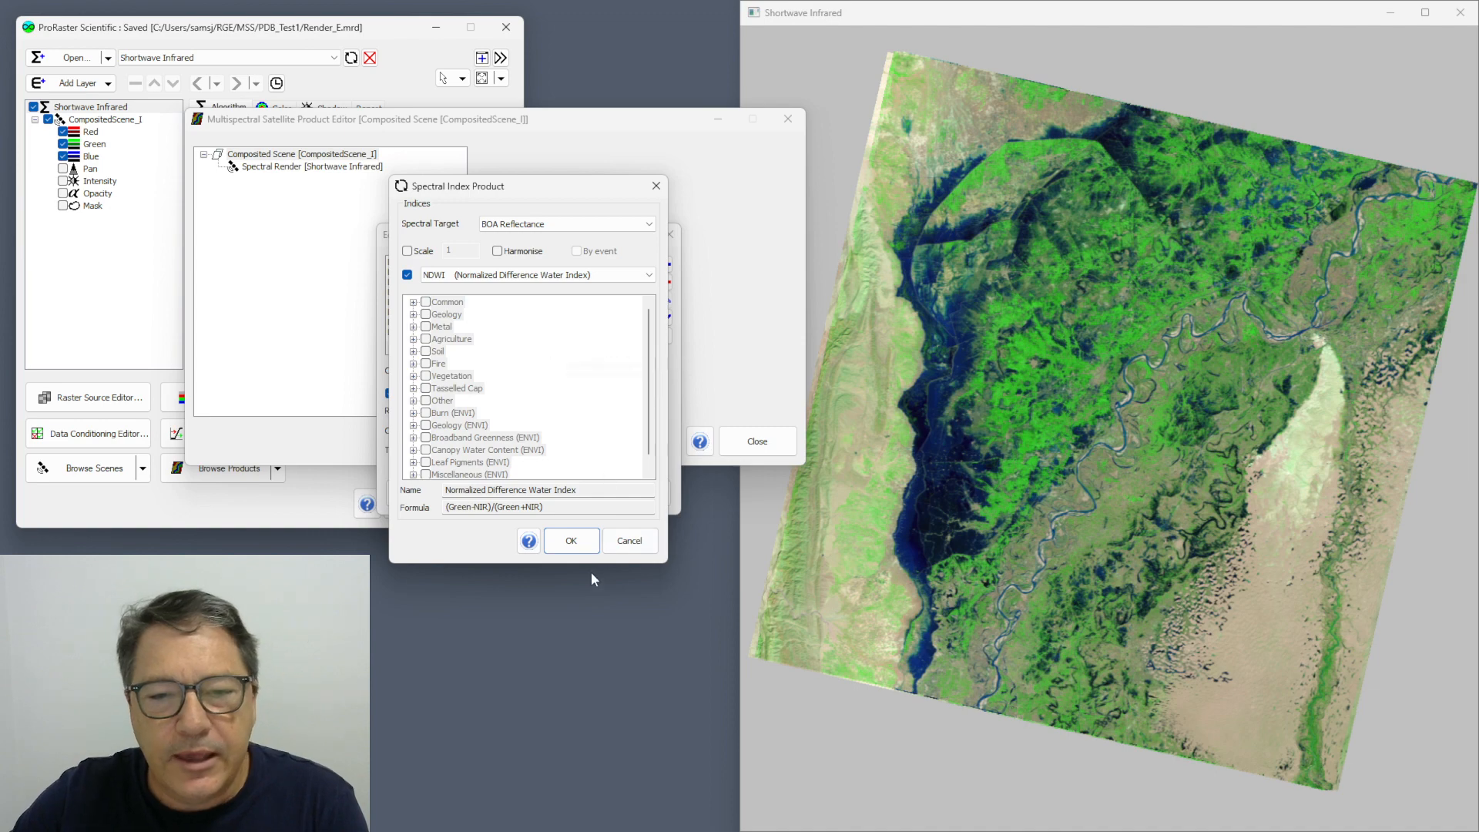
left_click(583, 543)
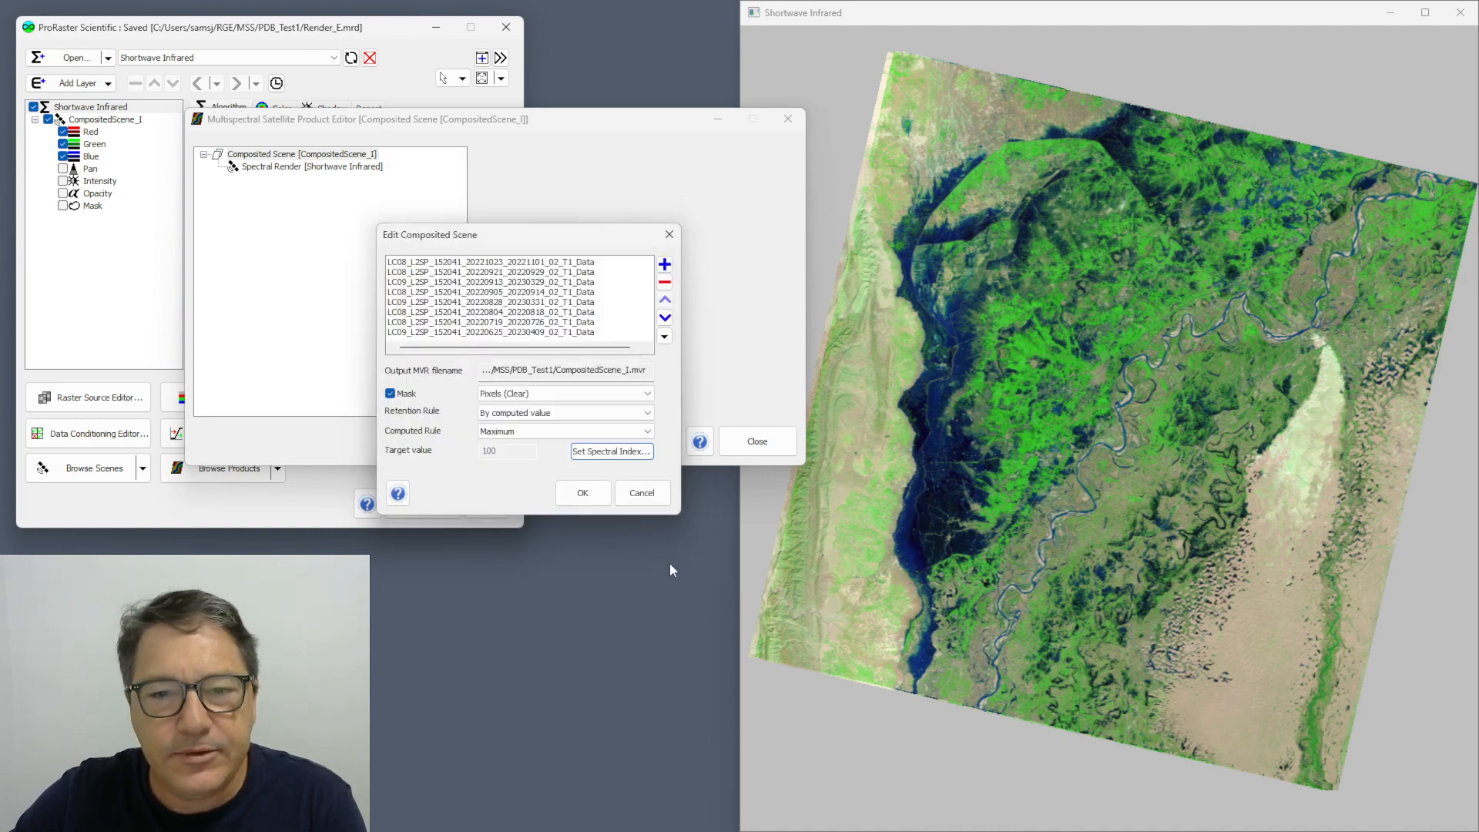
left_click(541, 433)
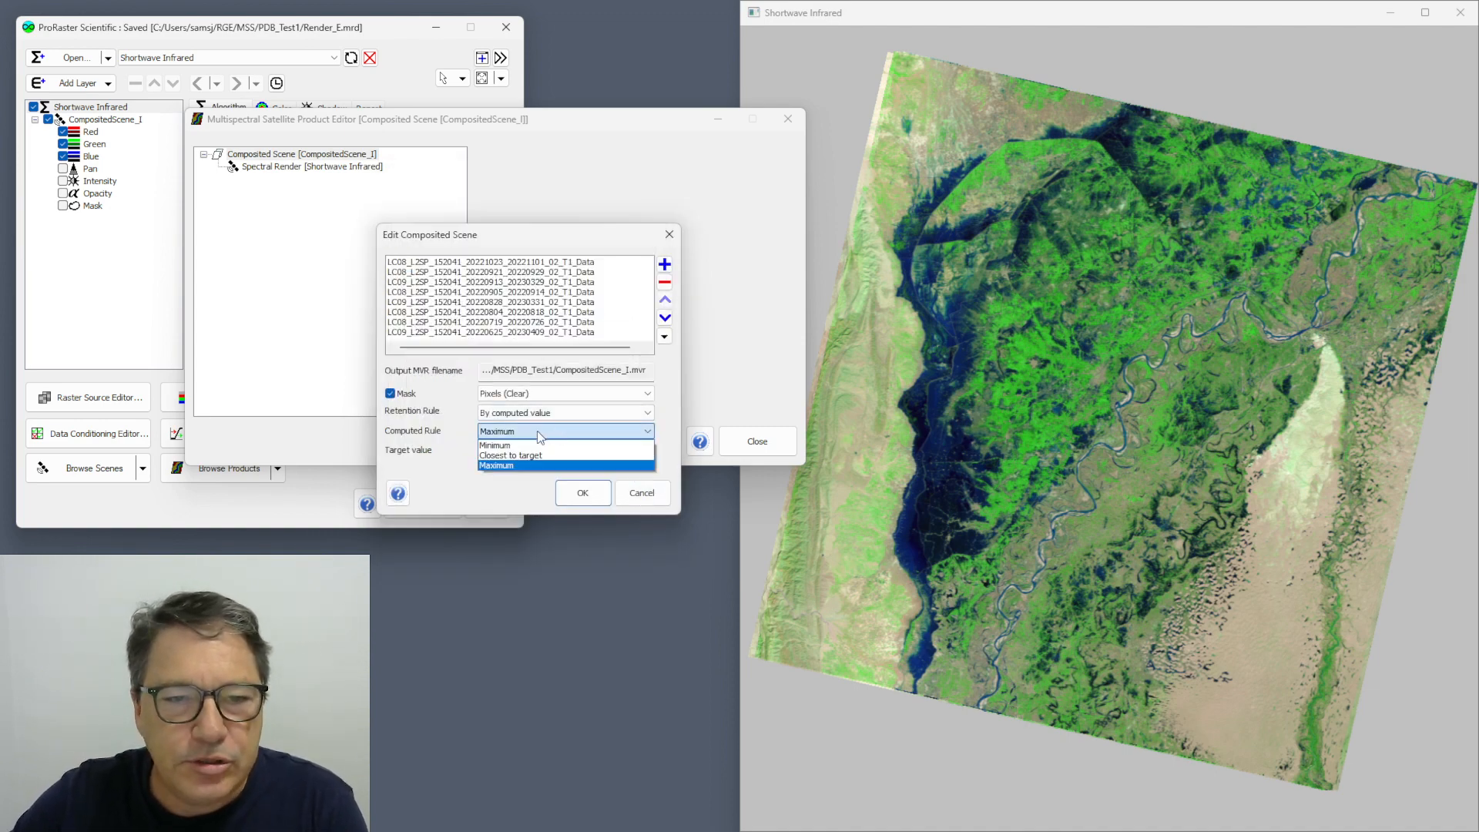
left_click(523, 466)
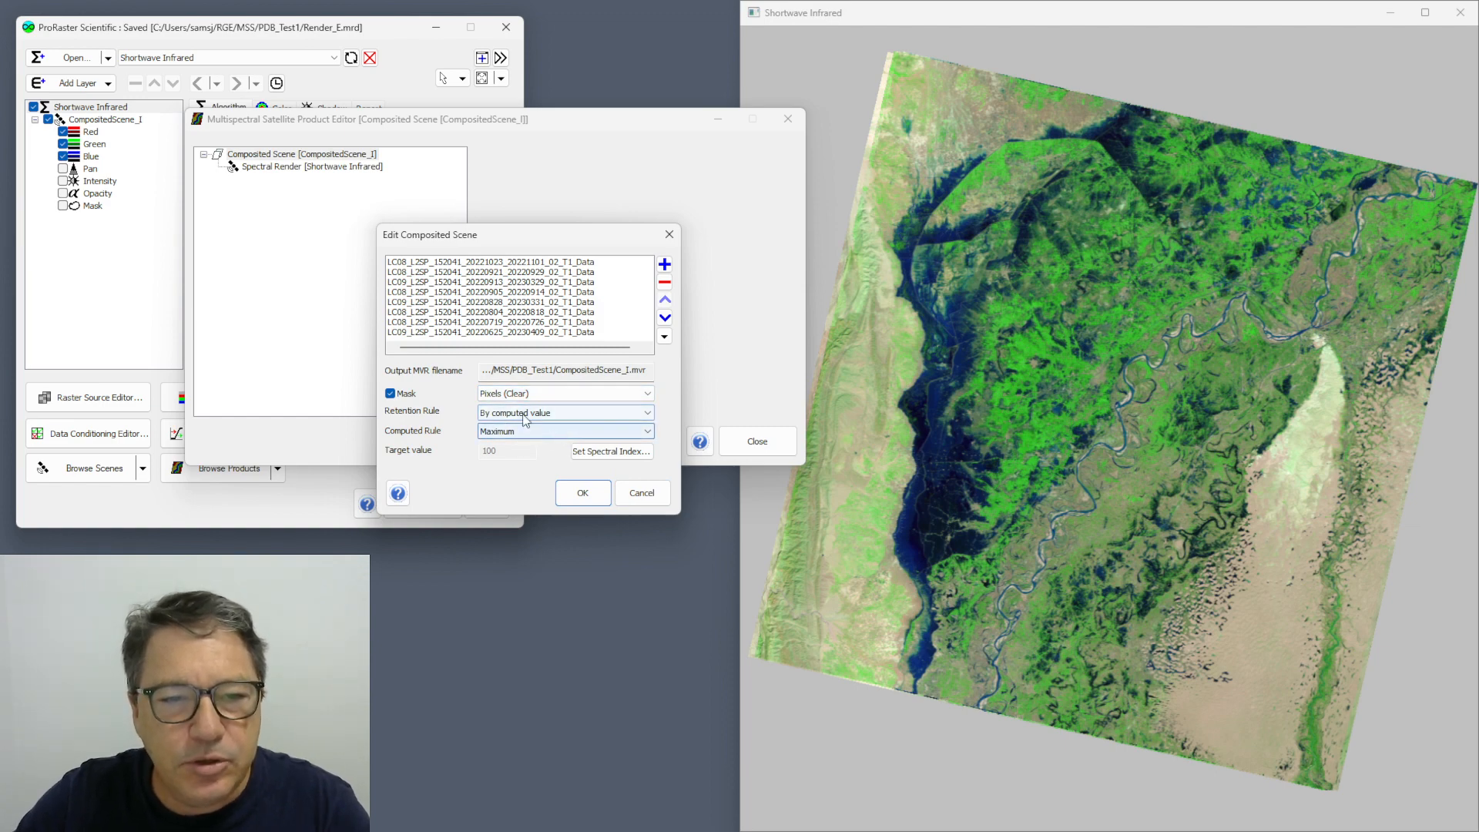
left_click(664, 336)
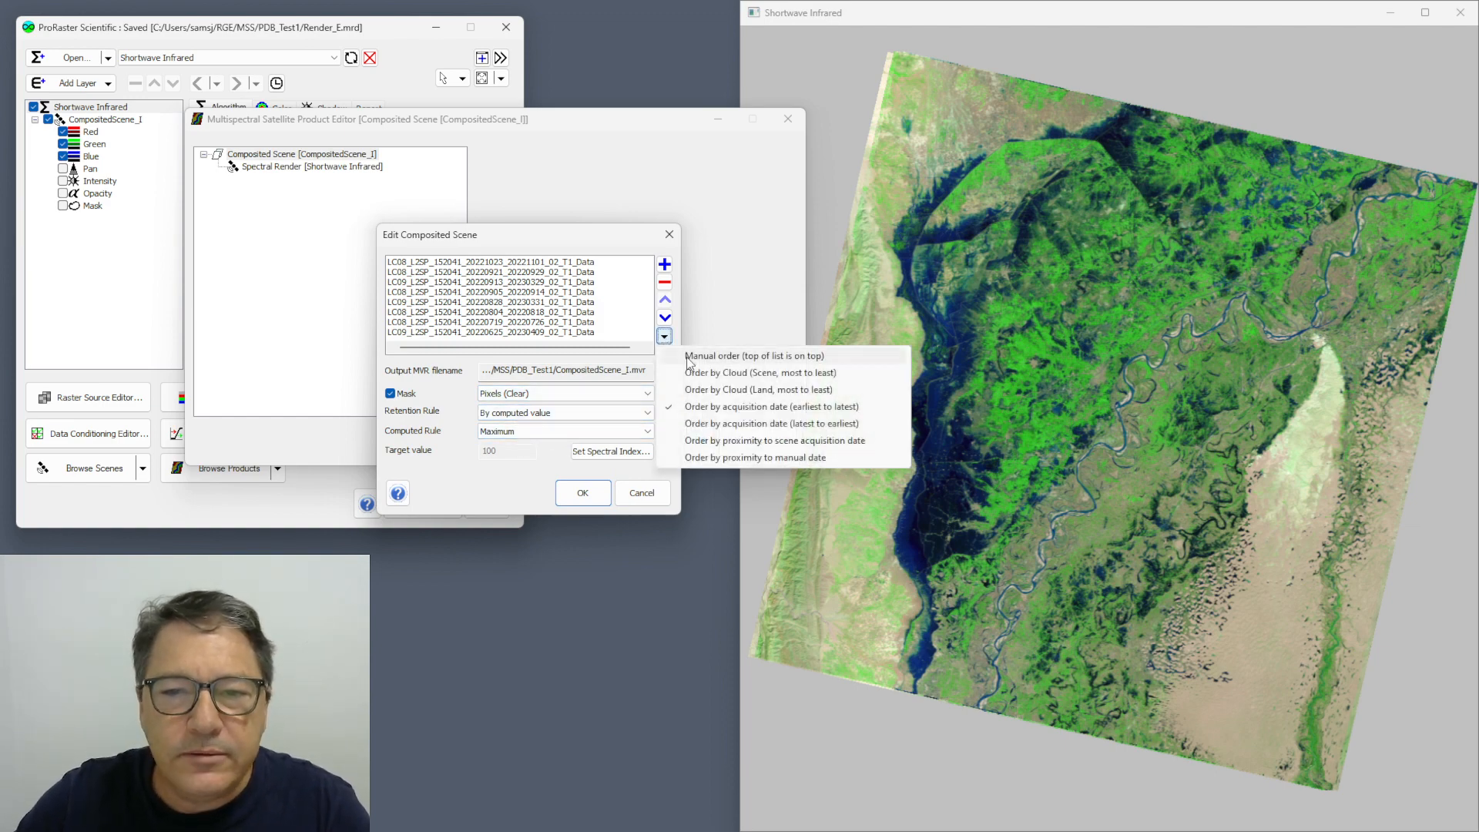
left_click(664, 337)
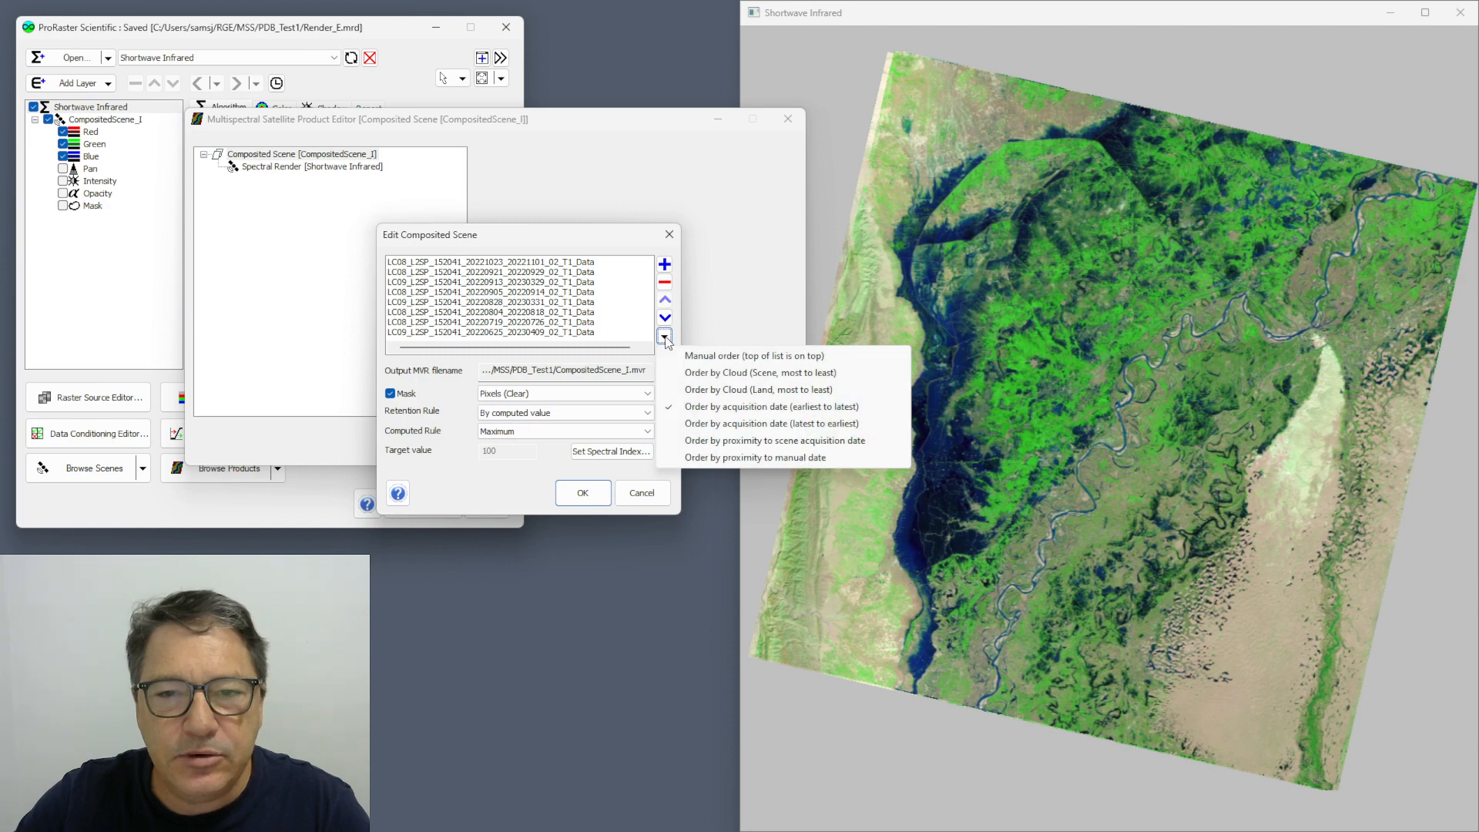
left_click(678, 338)
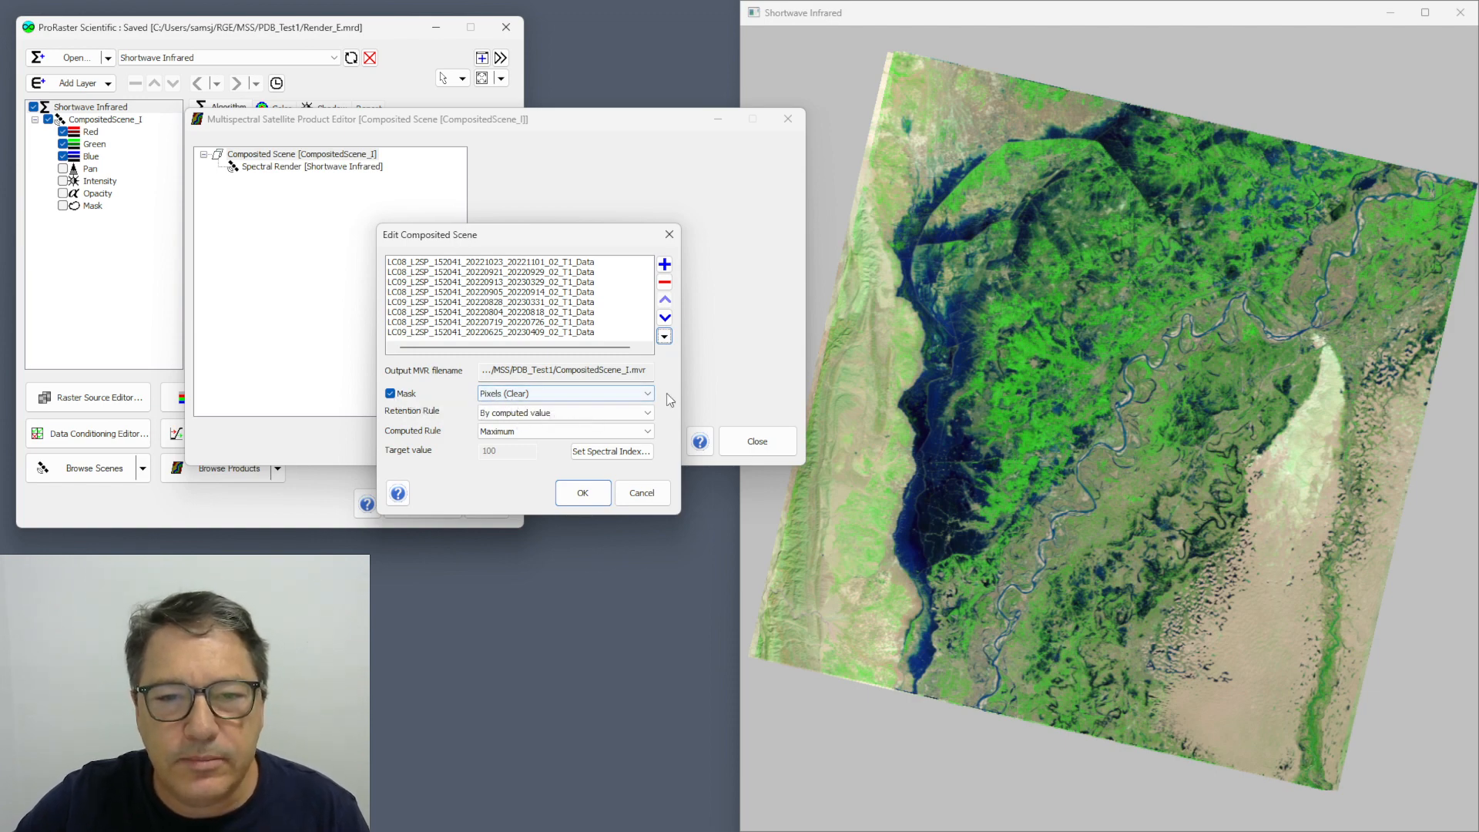
Run the edited composite operation and inspect the updated Shortwave Infrared map up close
left_click(582, 493)
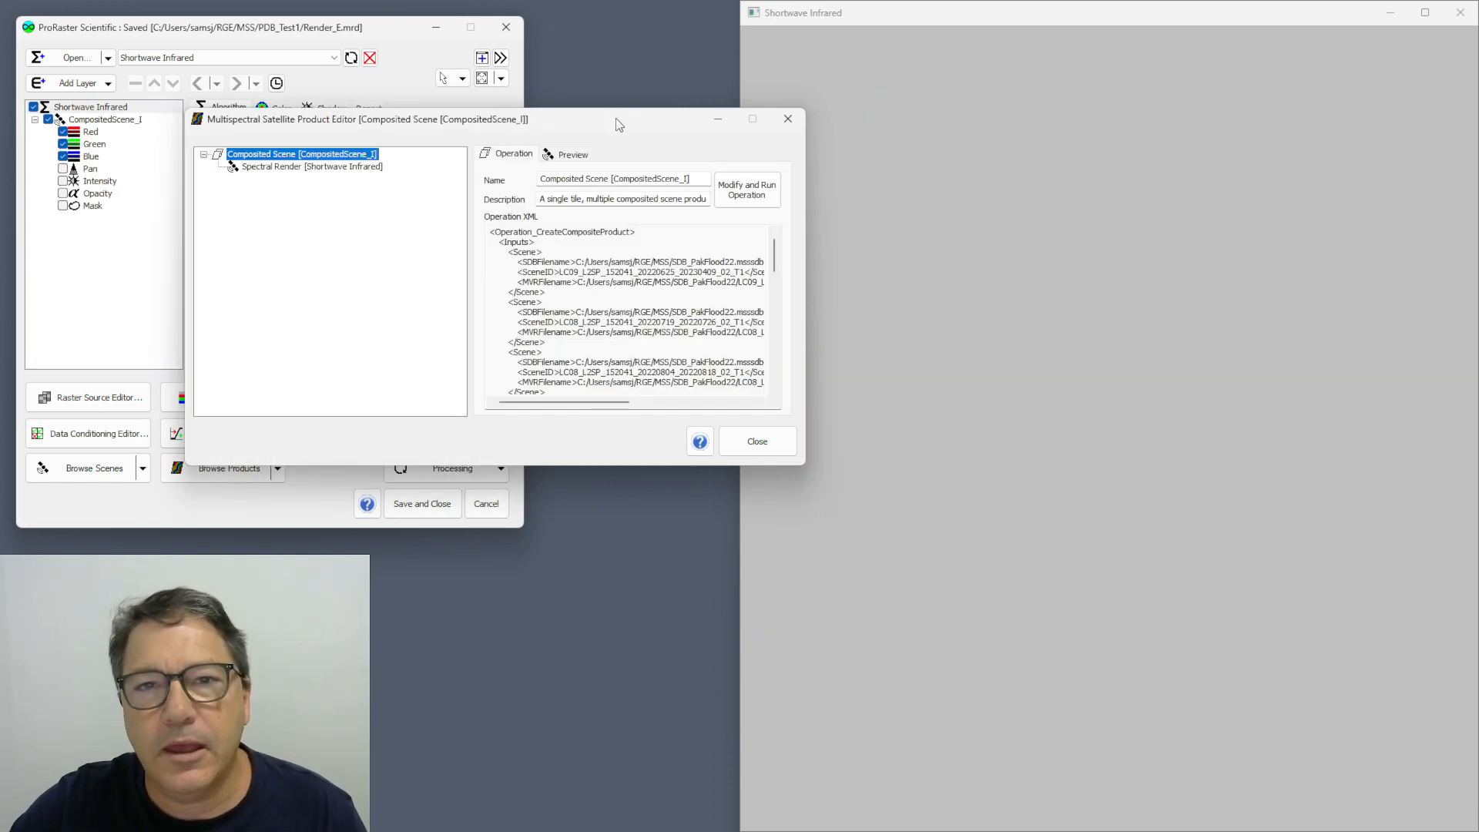
left_click_drag(620, 125, 558, 107)
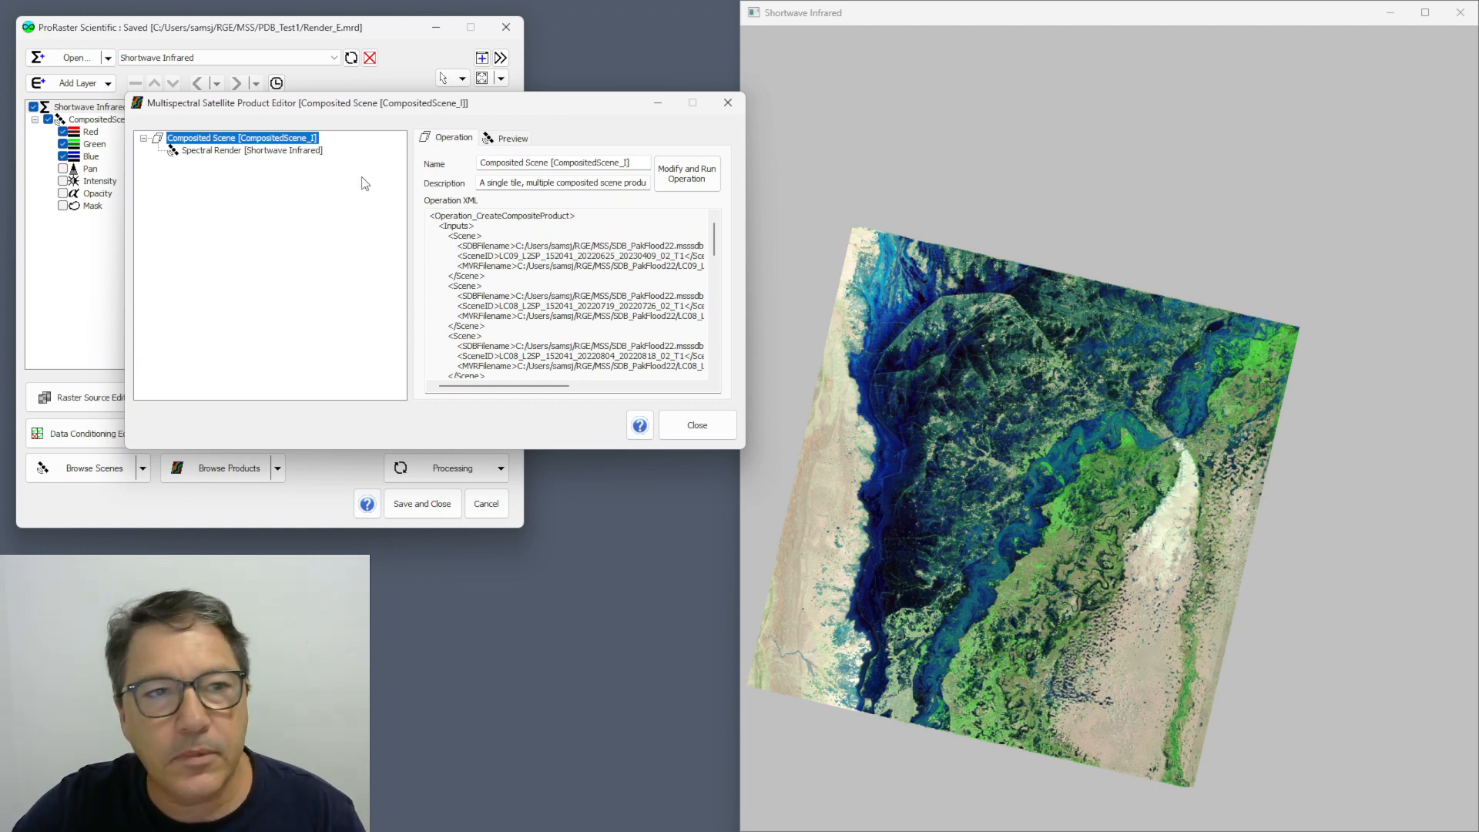
left_click(985, 564)
scroll(985, 563, "up", 5)
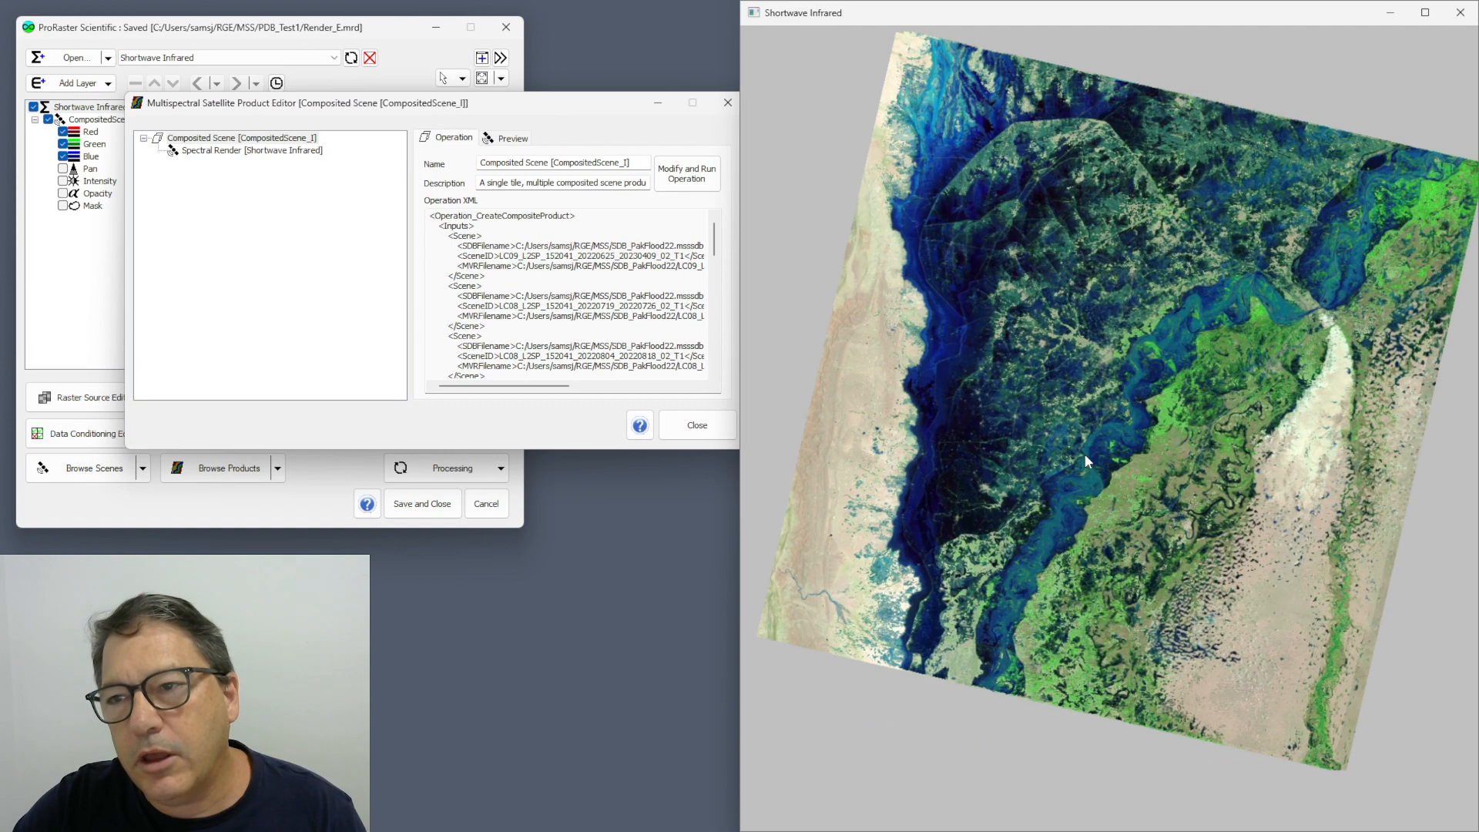
left_click_drag(1085, 454, 1073, 478)
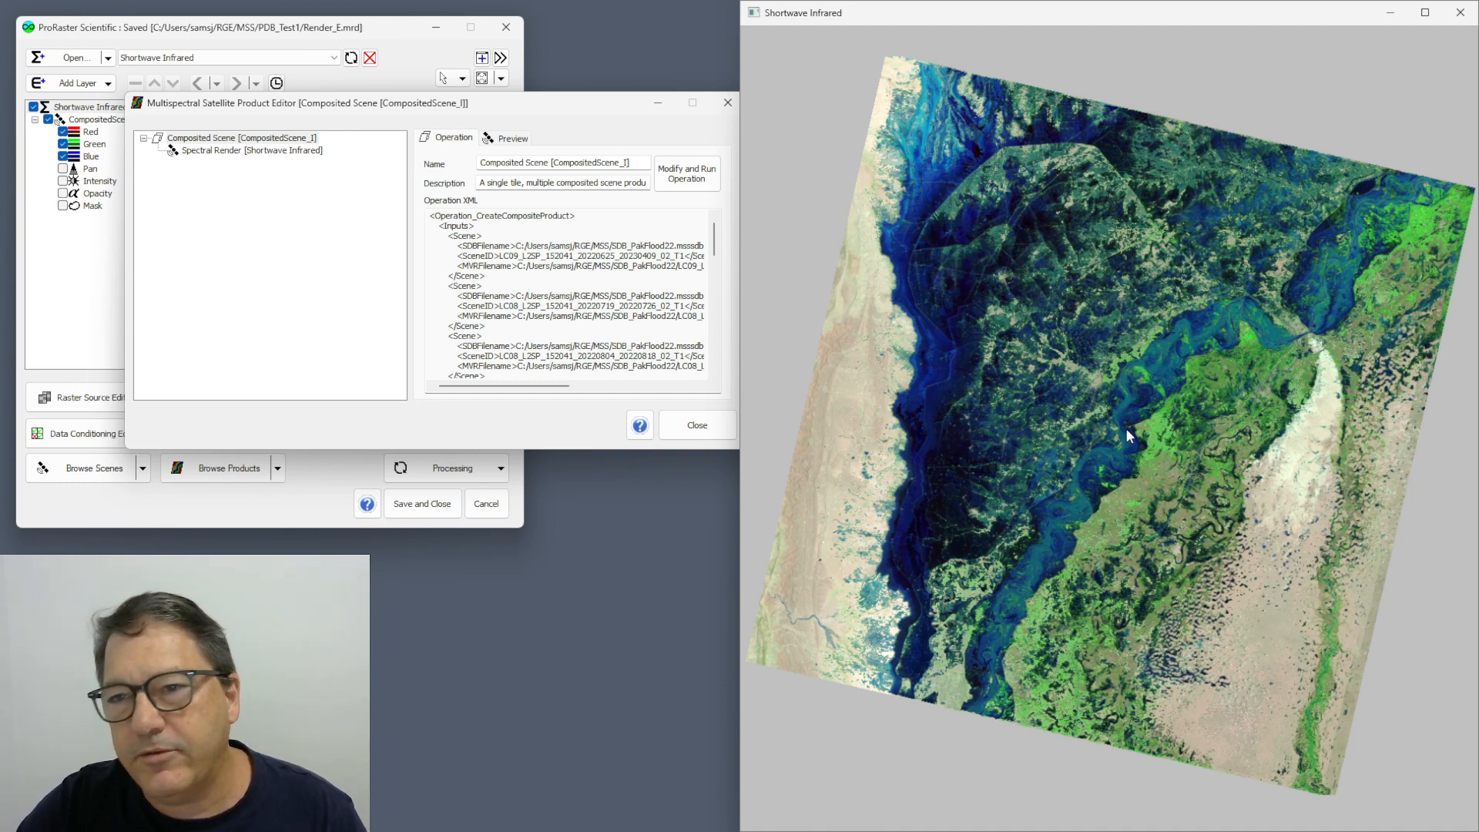
Reopen the composited scene, set its computed rule to Minimum, and rerun the operation to inspect the updated map
left_click(205, 141)
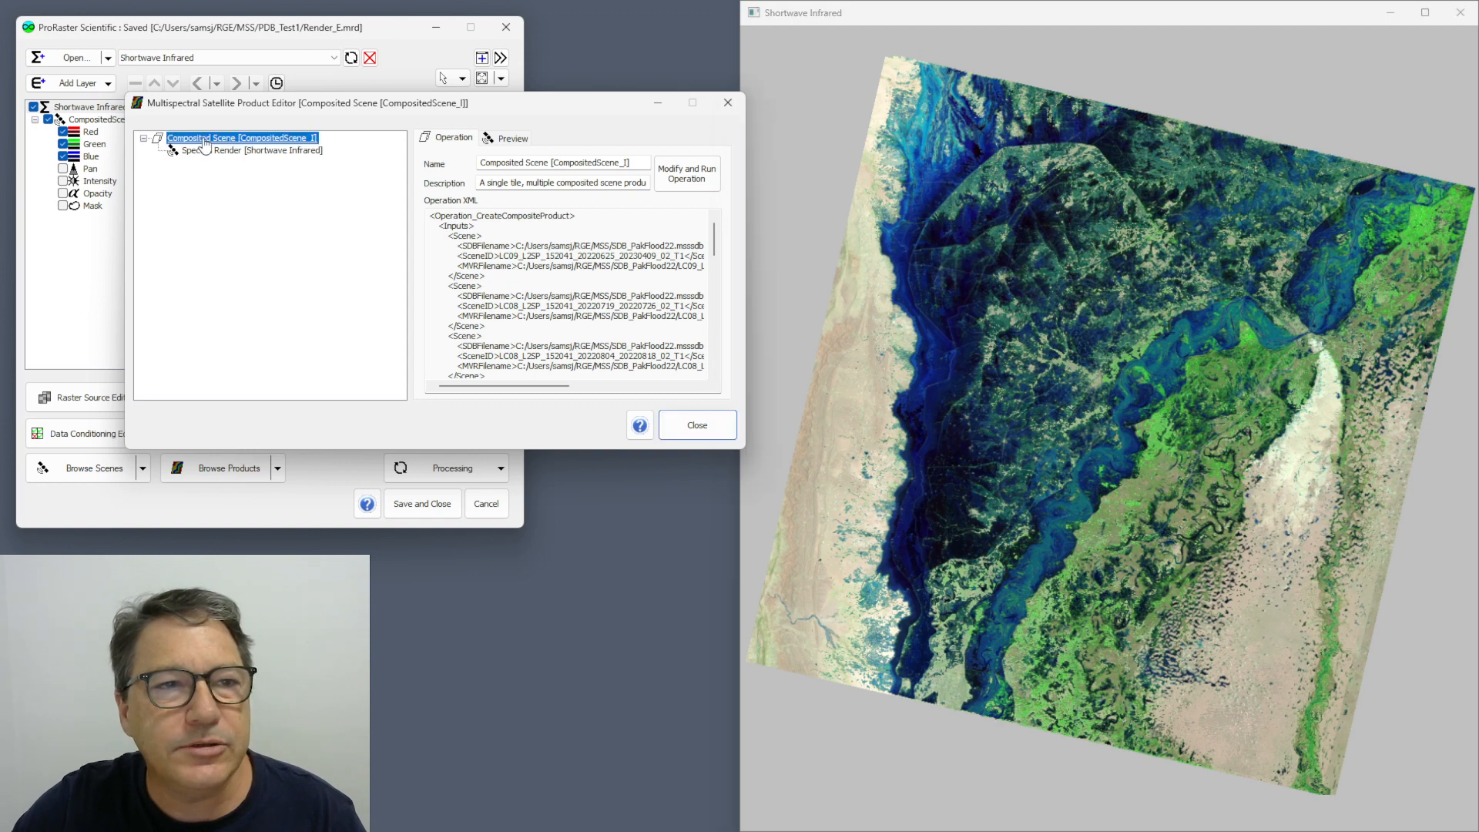
double_click(204, 142)
left_click_drag(447, 132, 499, 135)
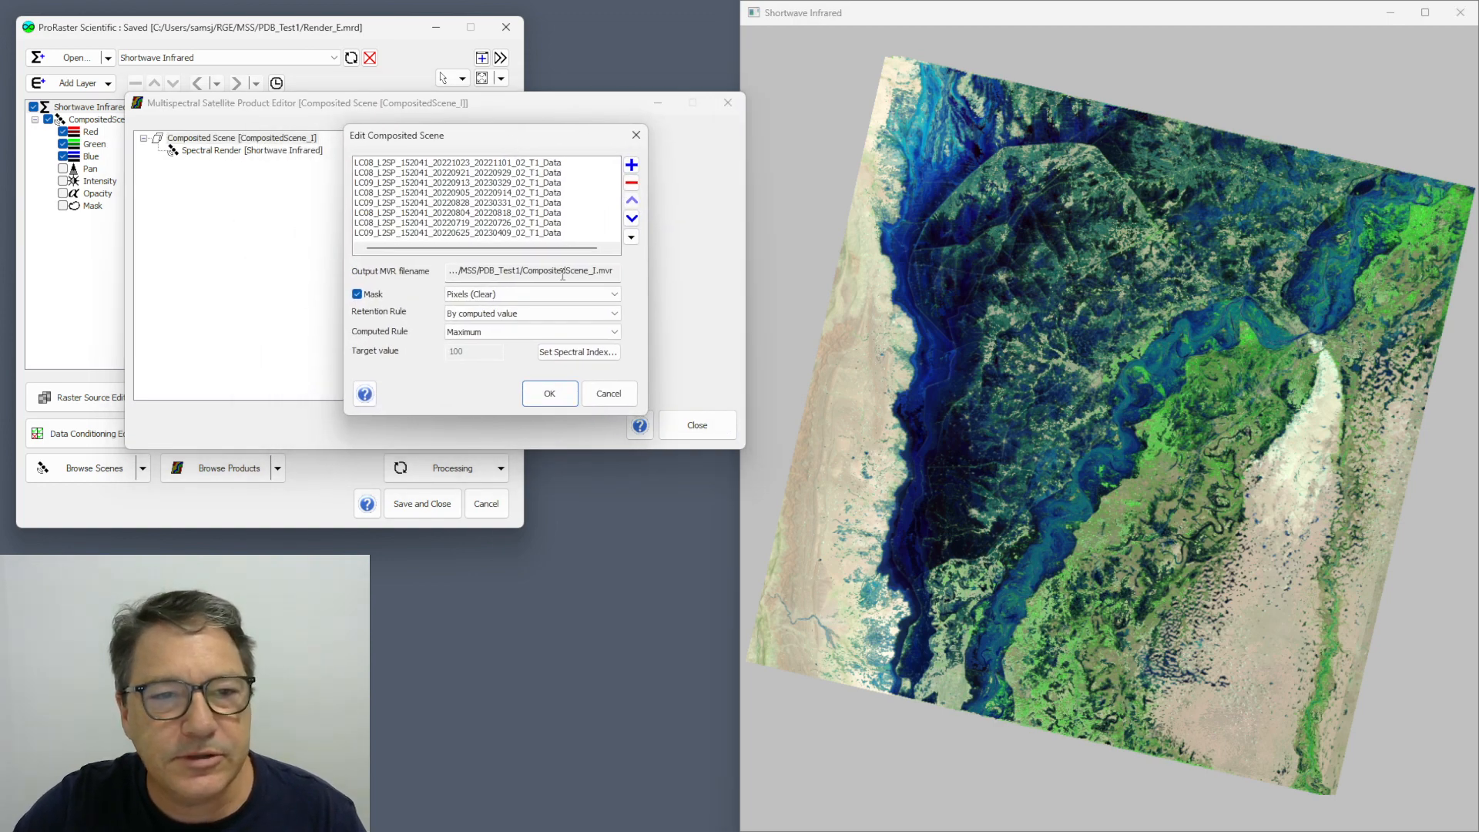
left_click(614, 331)
left_click(574, 345)
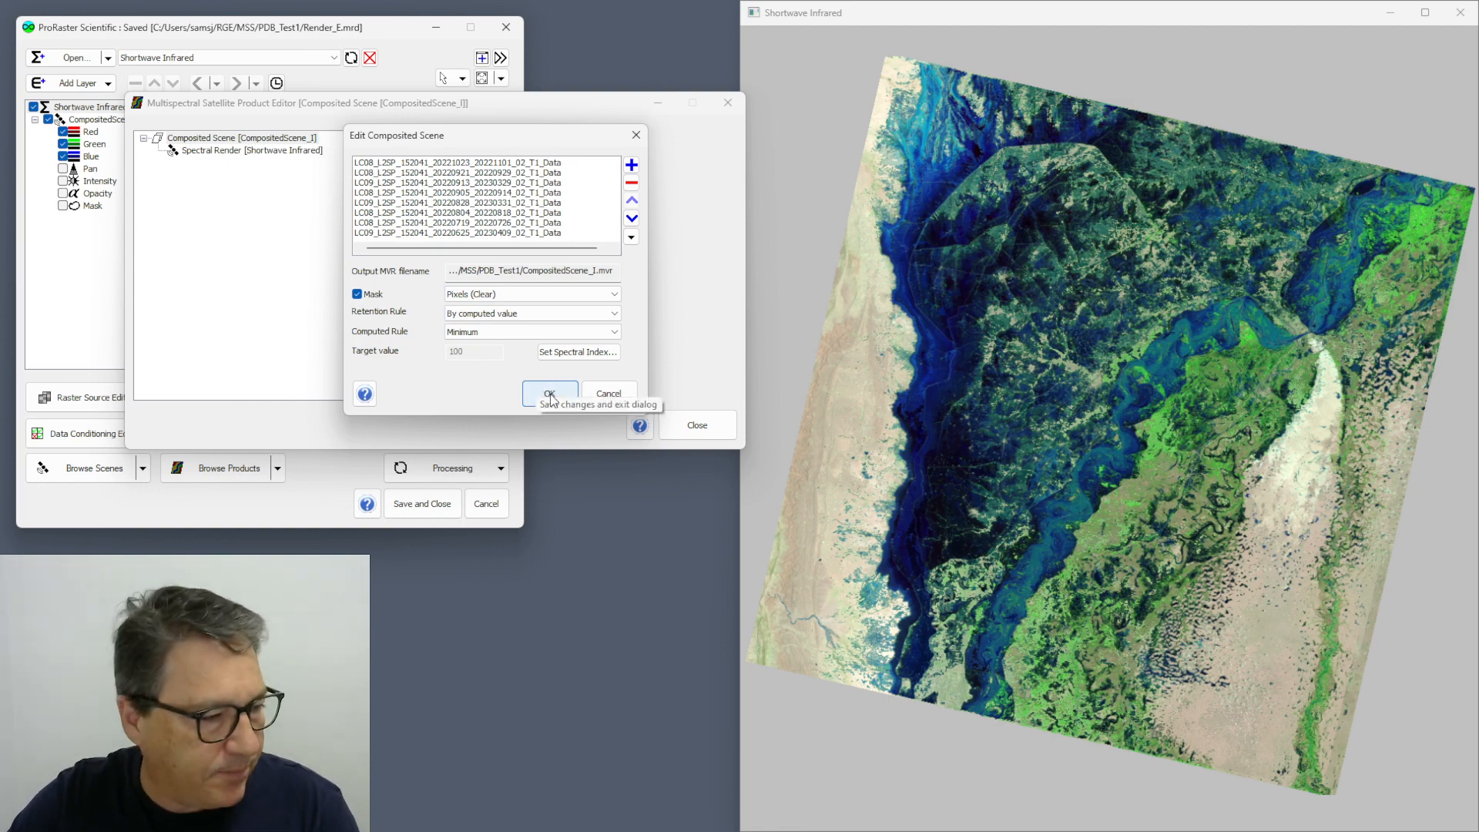
left_click(550, 394)
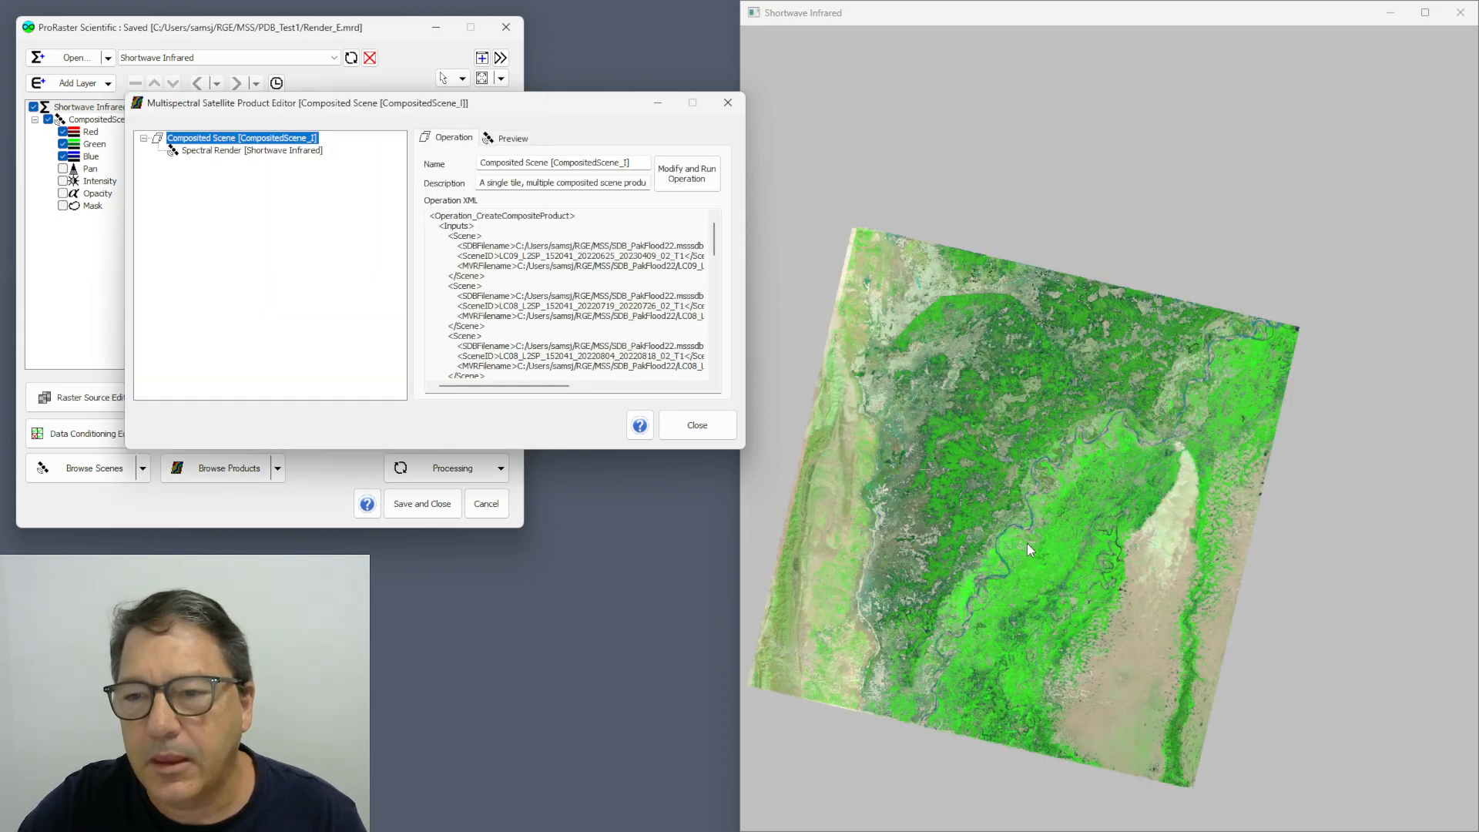
left_click_drag(1027, 543, 1109, 446)
scroll(1110, 446, "up", 2)
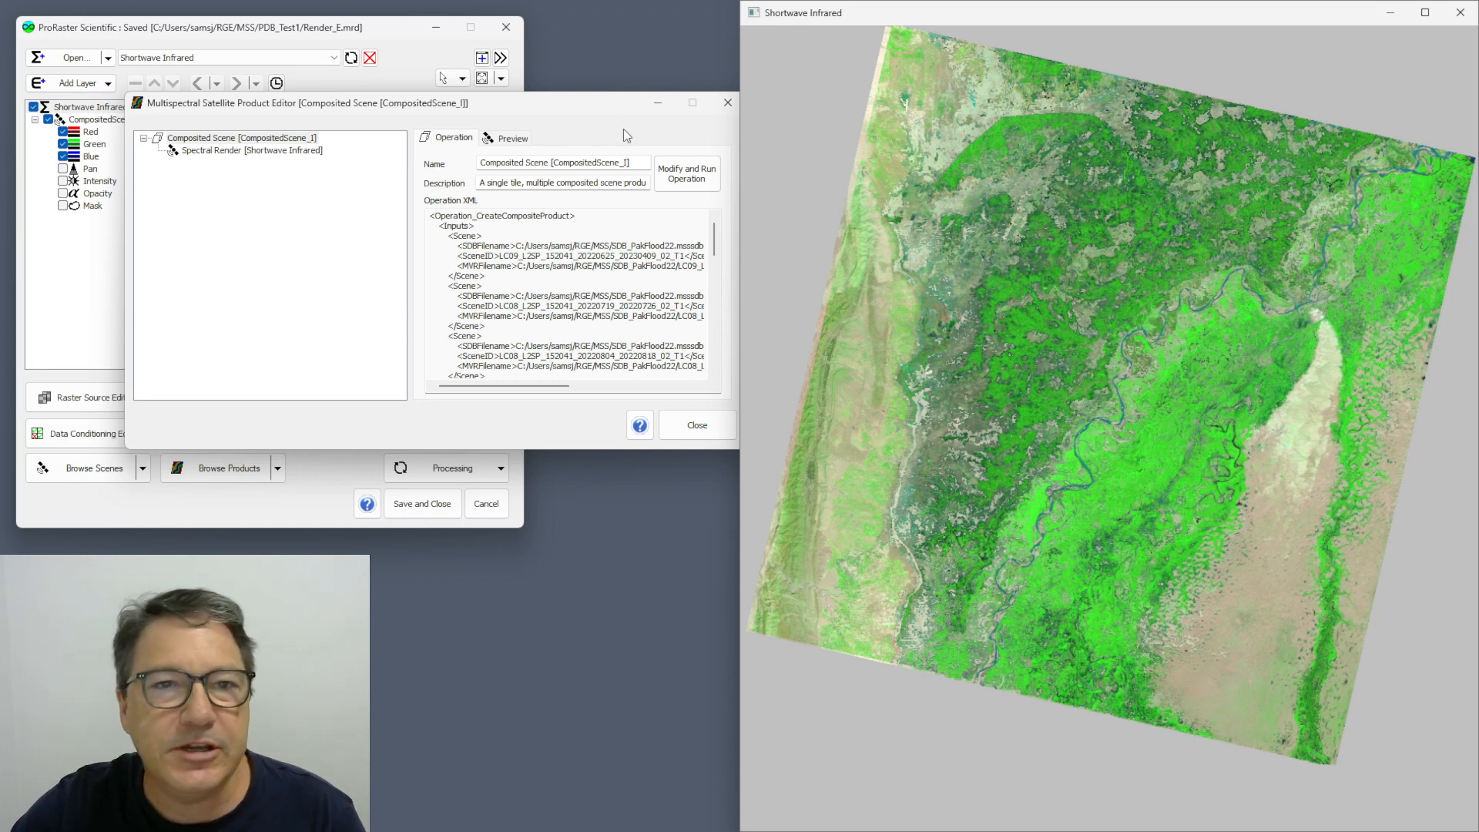
right_click(215, 138)
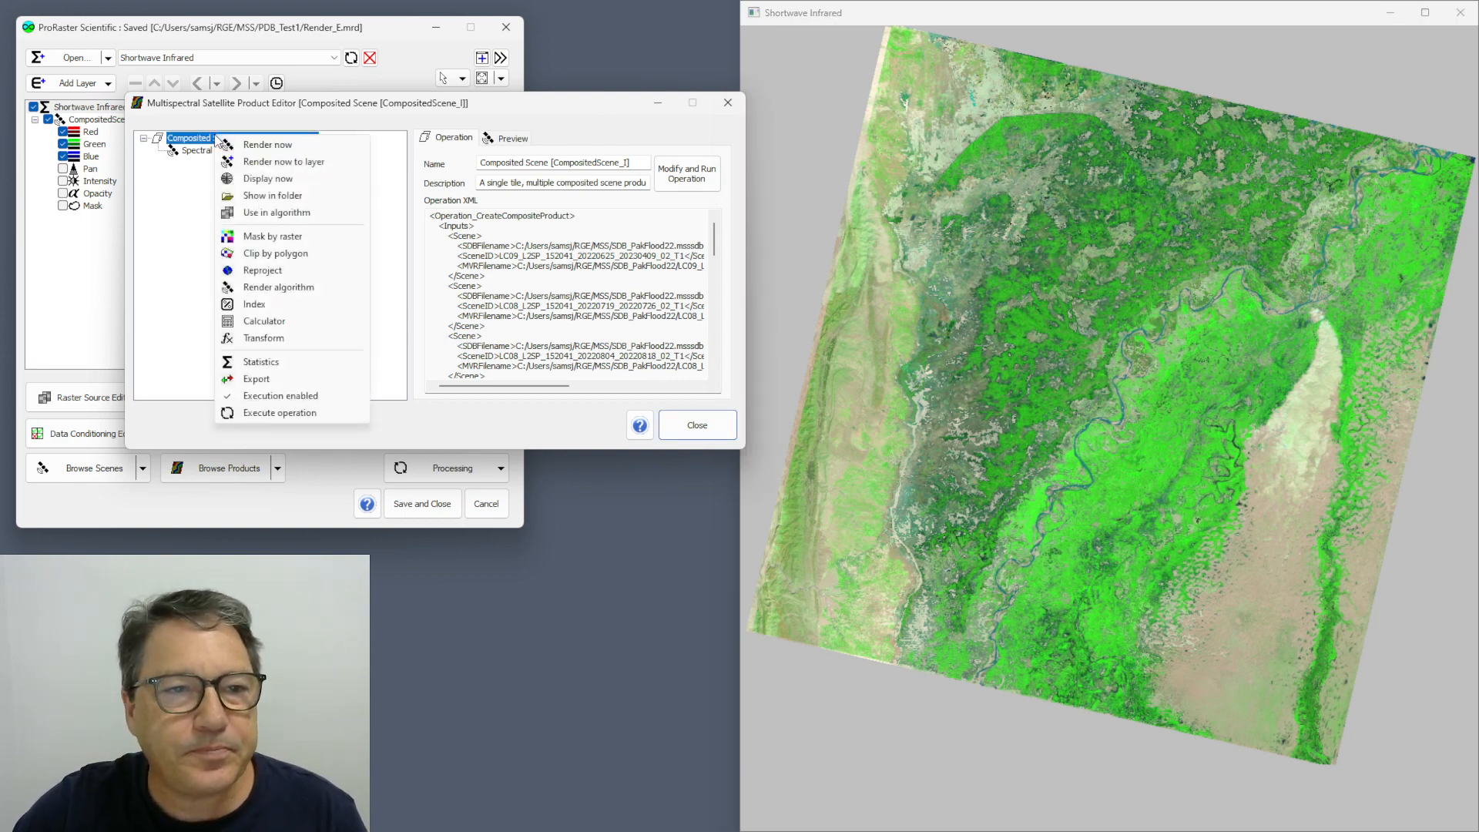
left_click(411, 700)
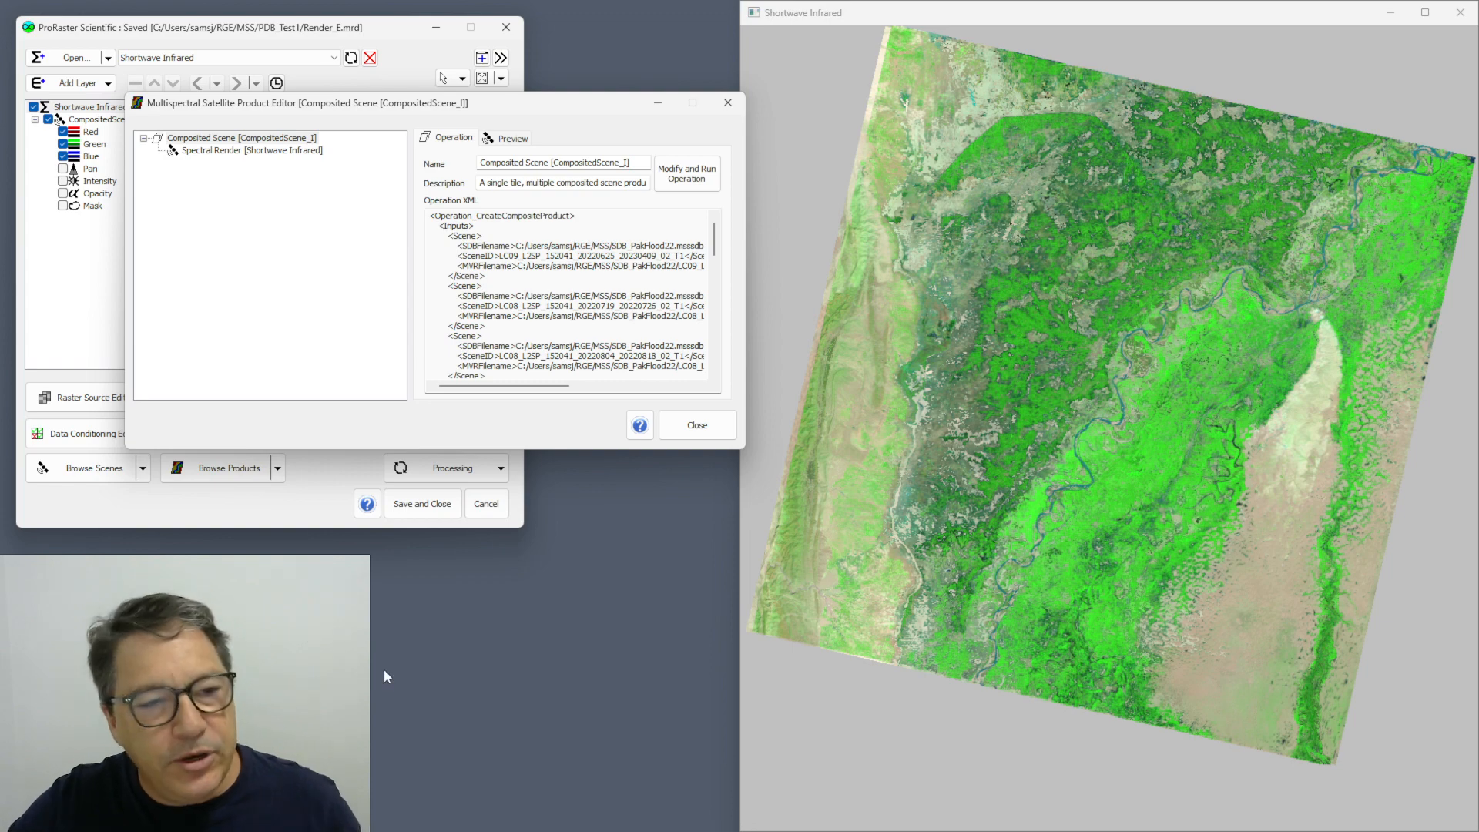
Browse the SDB_PakFlood22 scene database with all scenes listed and check the actions offered for the 2022_07_12 scene of tile 151-40
left_click(93, 471)
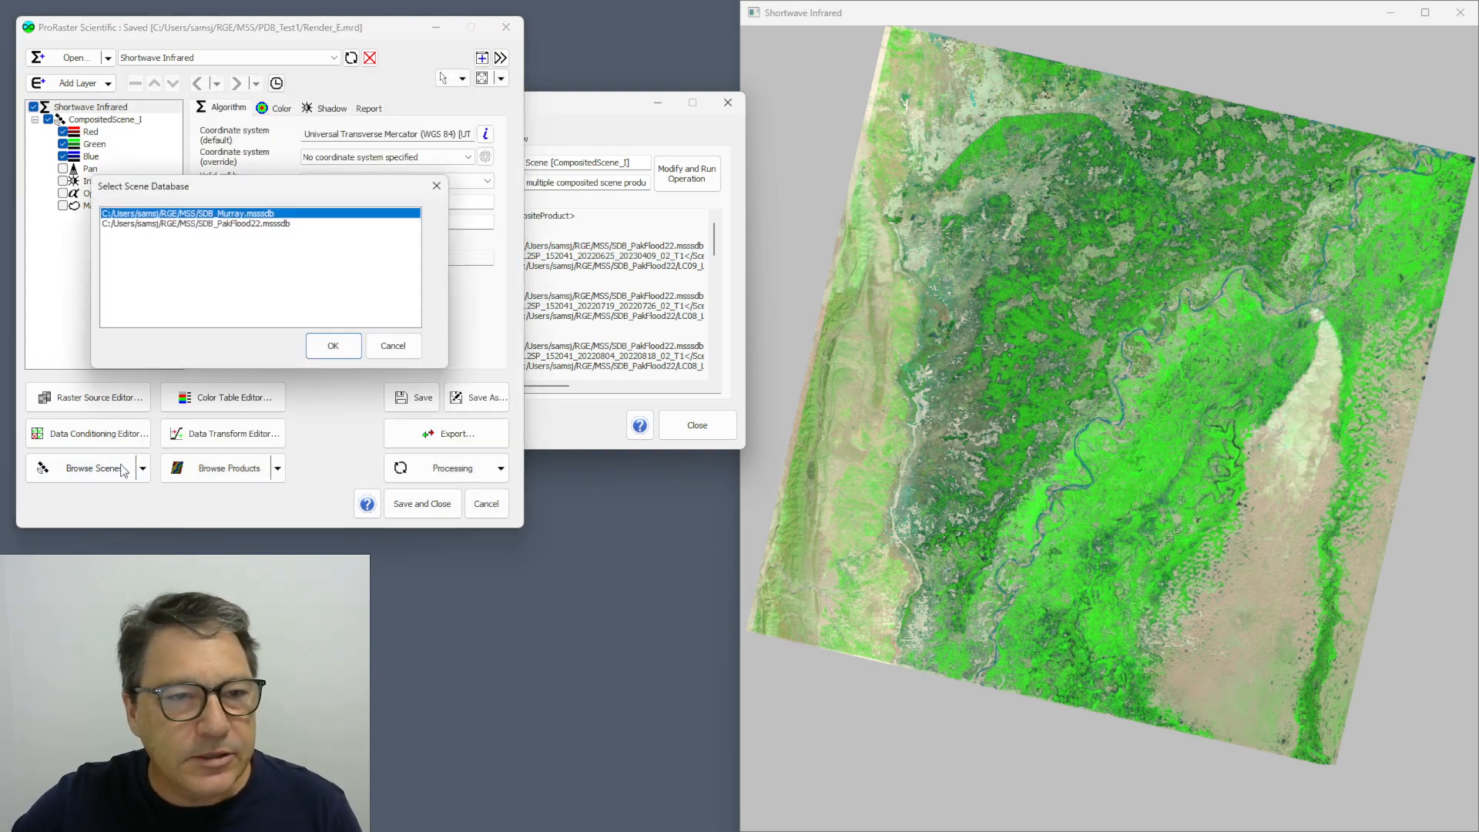
double_click(223, 223)
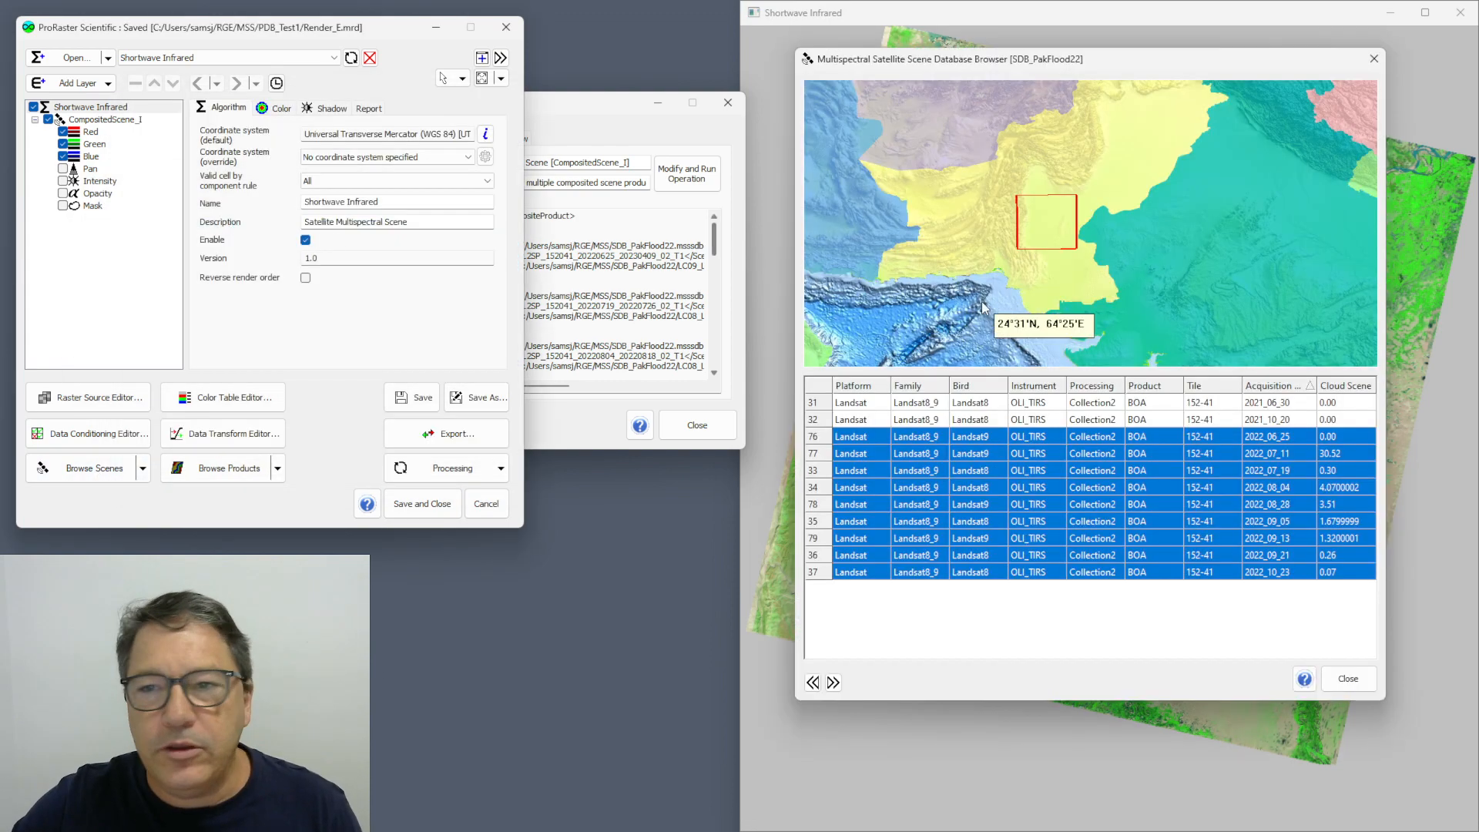
left_click(811, 680)
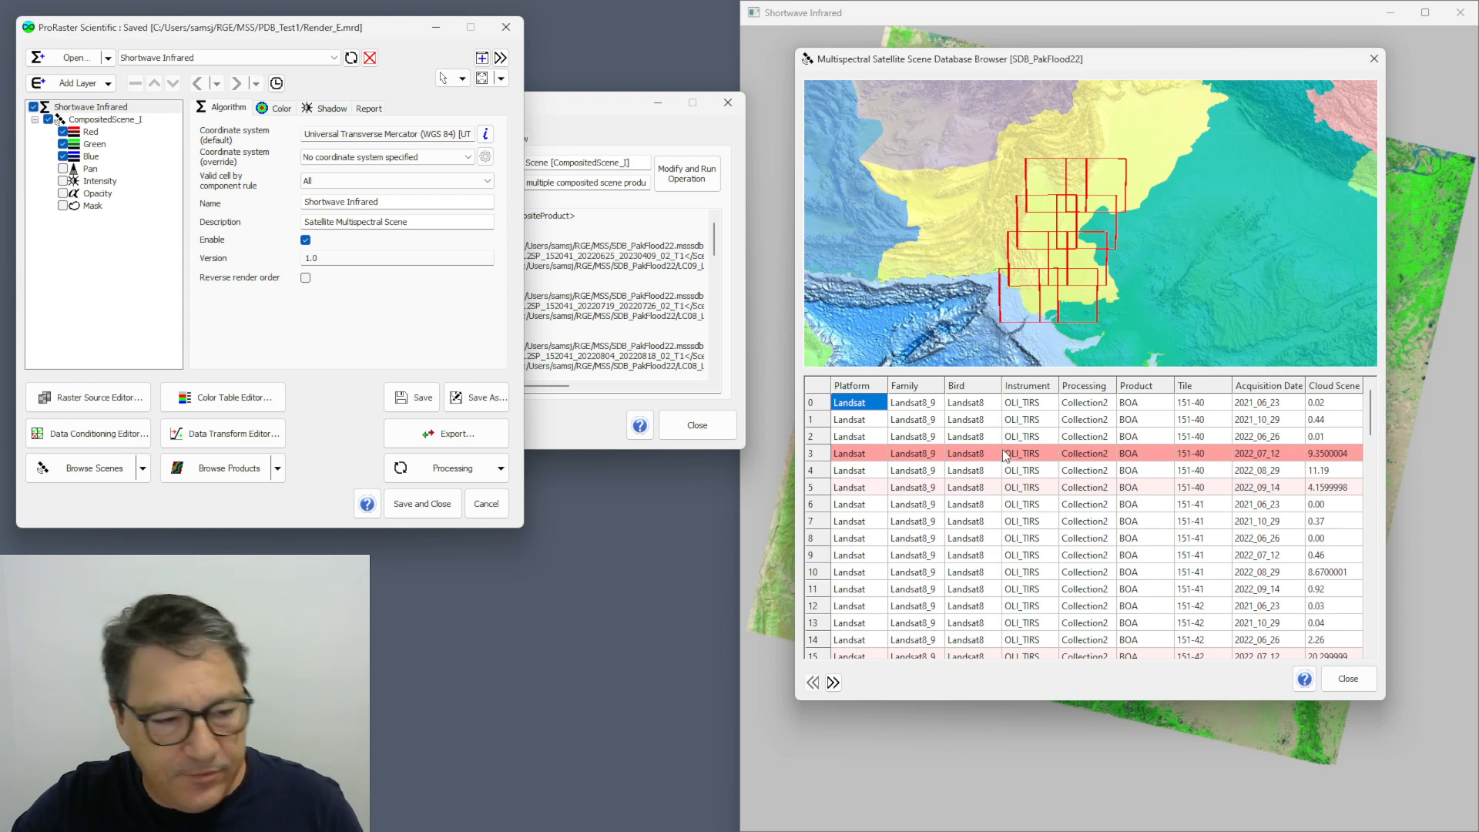
right_click(828, 453)
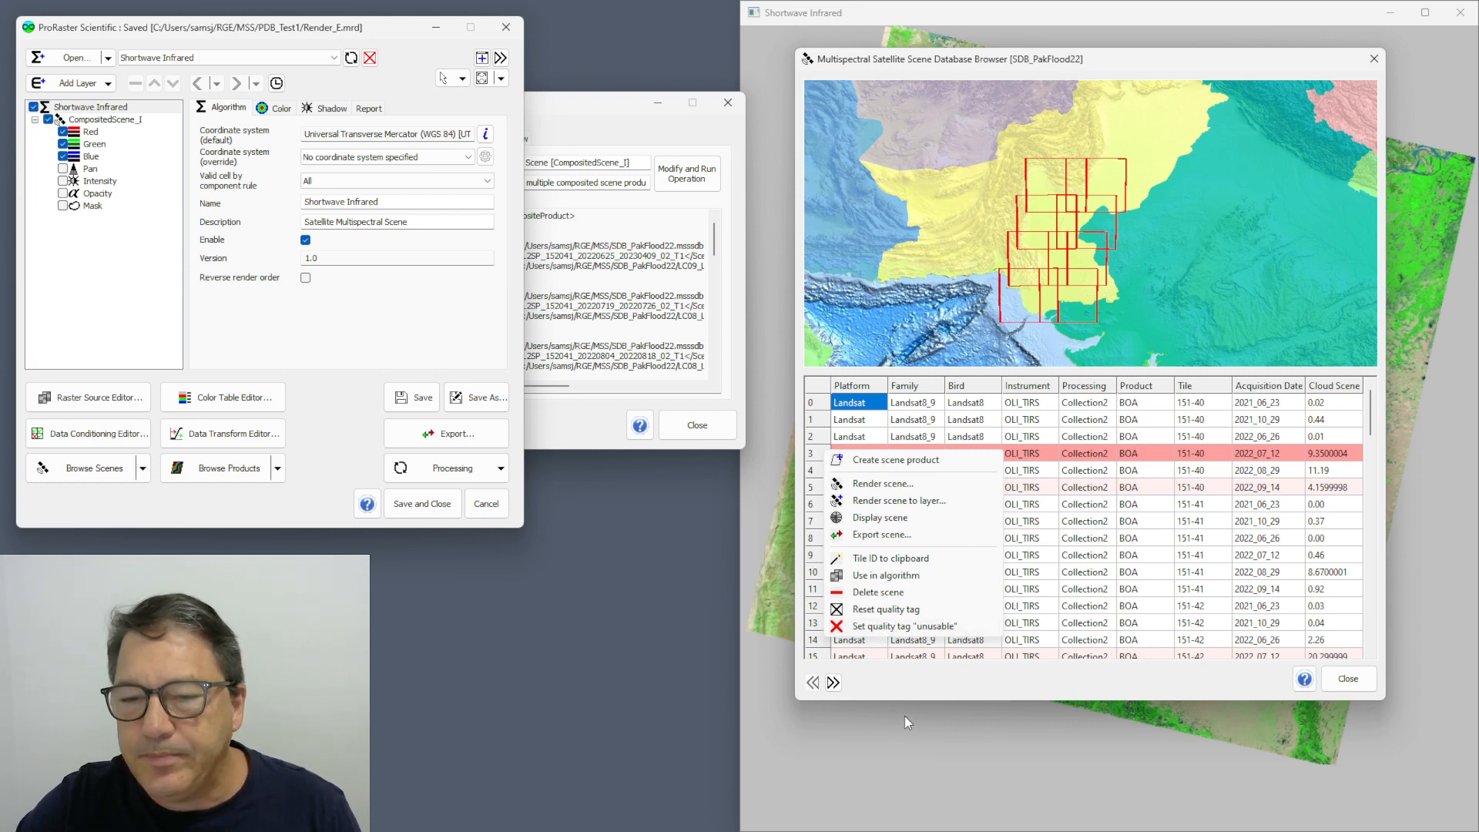
left_click(923, 683)
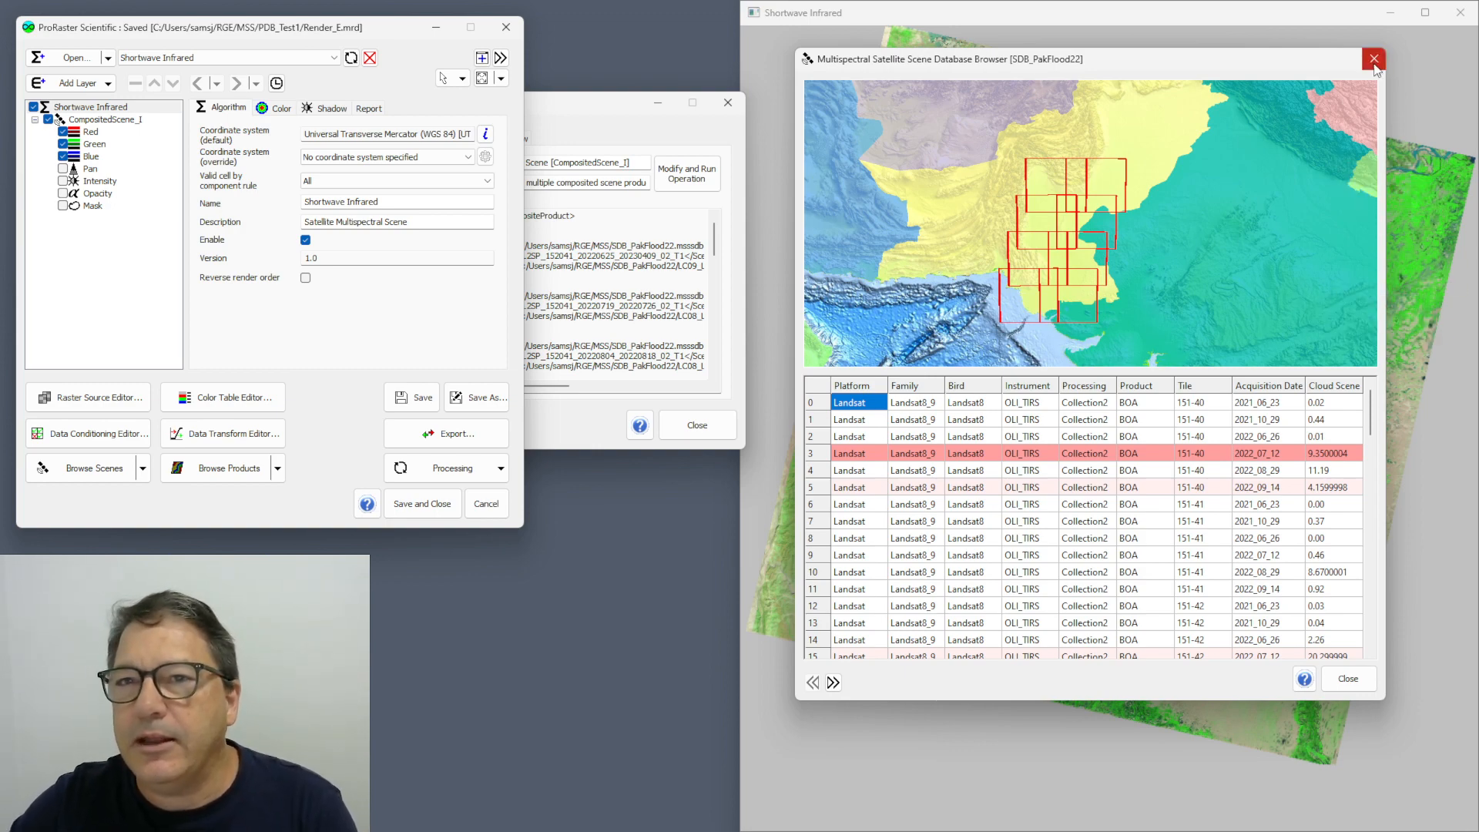
left_click_drag(1167, 60, 422, 124)
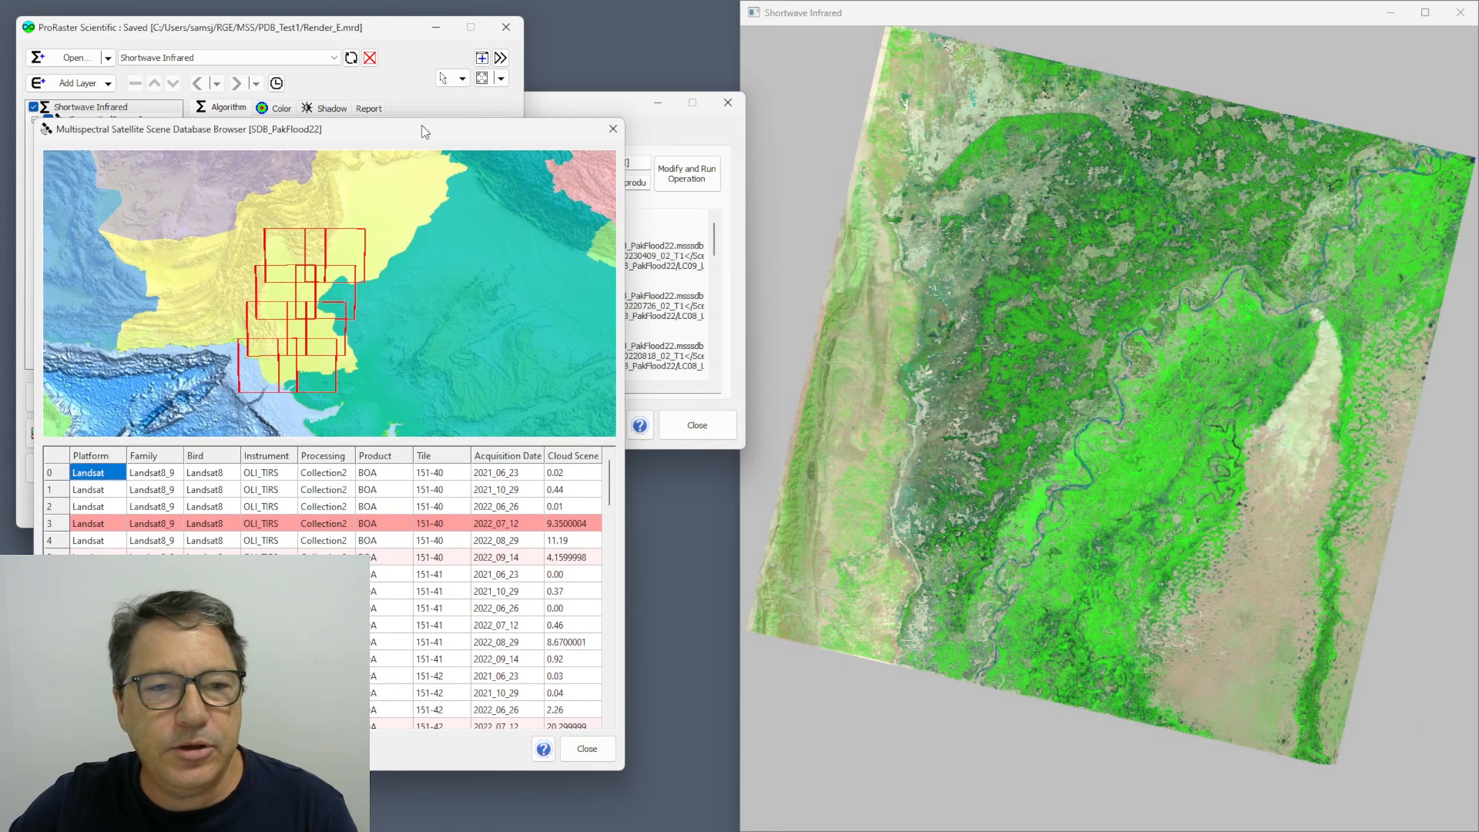
left_click(613, 129)
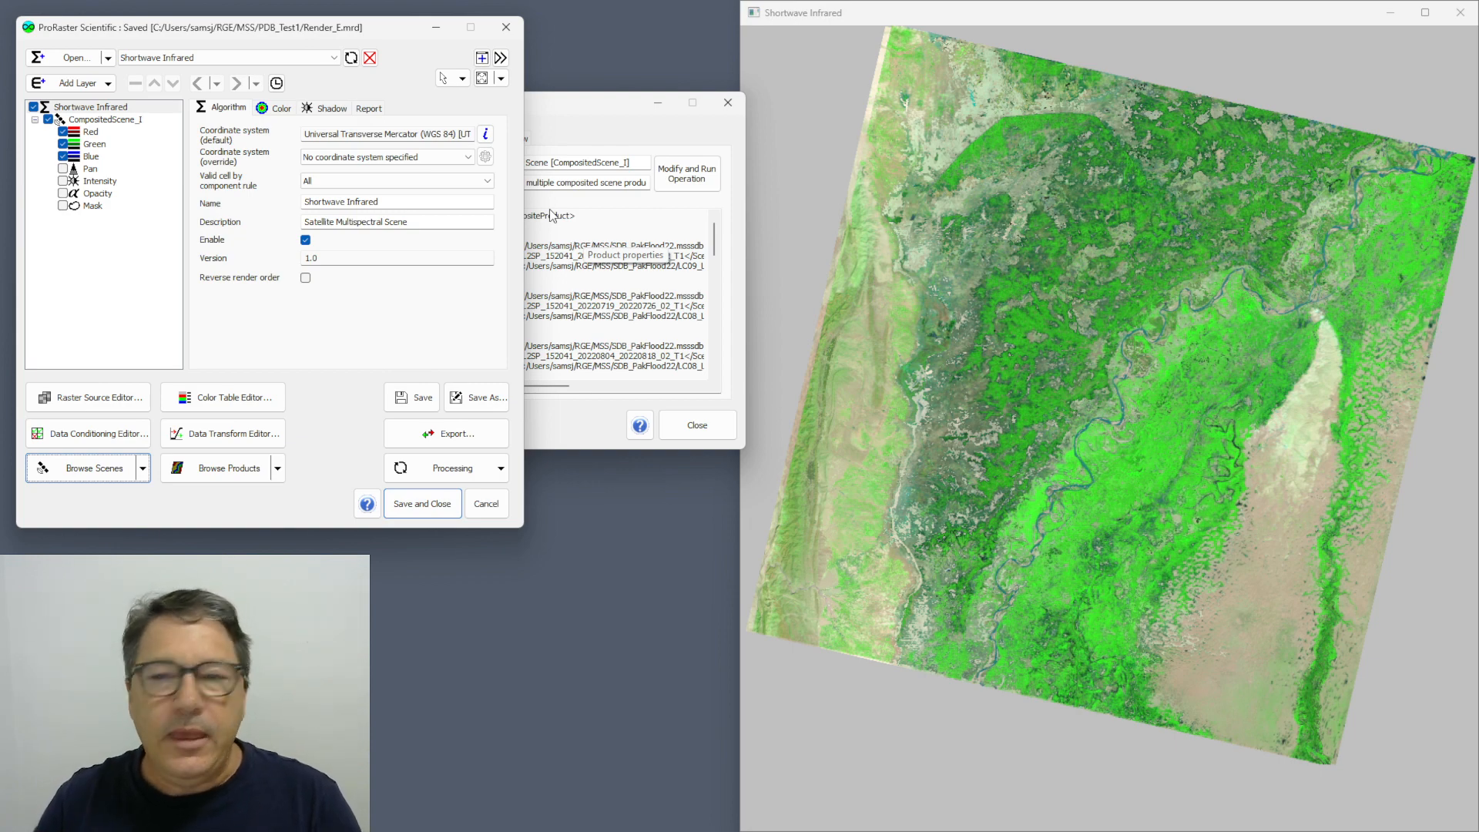
Reopen the composited scene's spectral index settings and review the indices available for the retention rule
left_click_drag(555, 101, 568, 90)
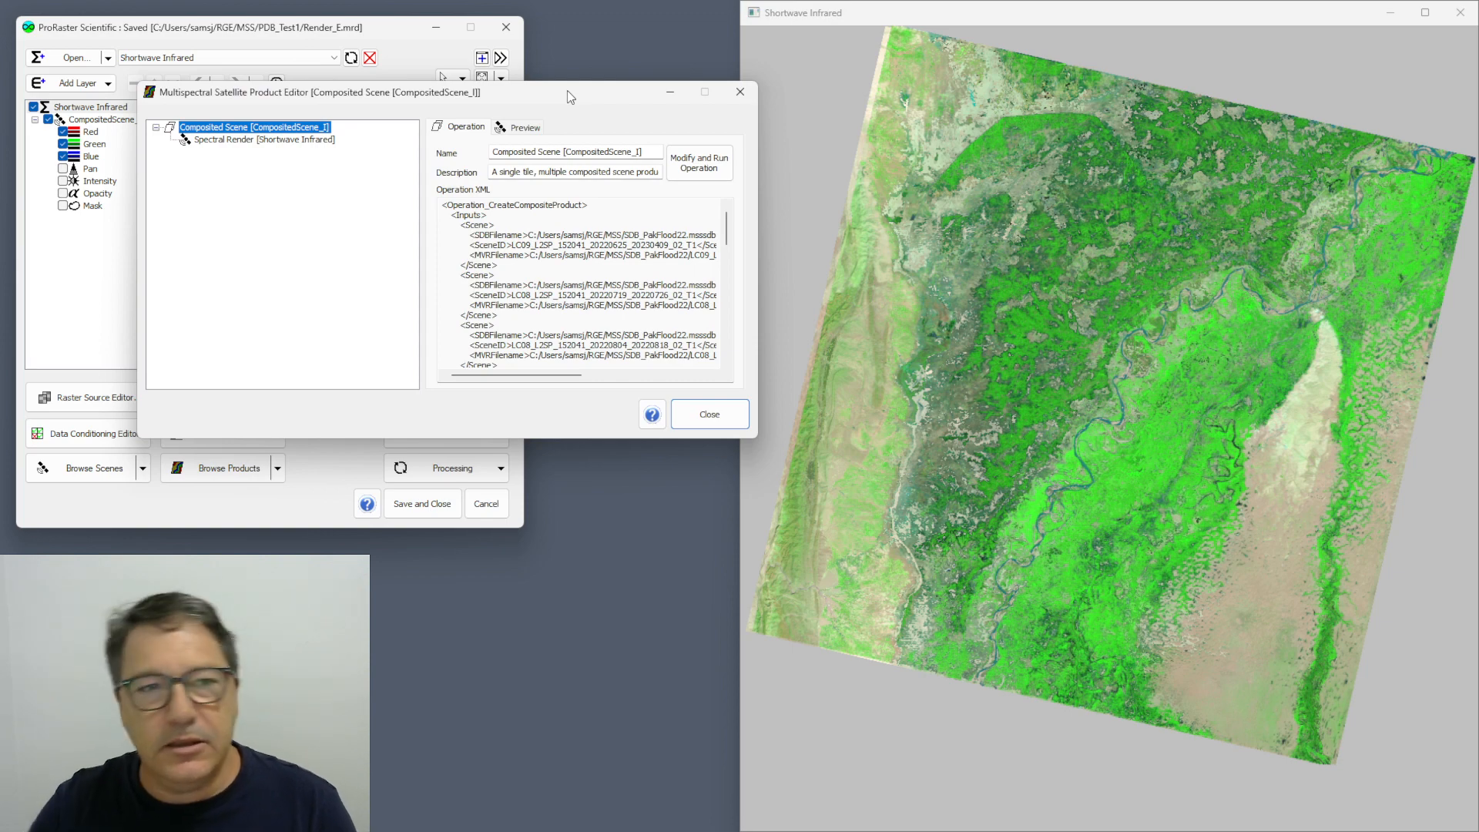
double_click(240, 134)
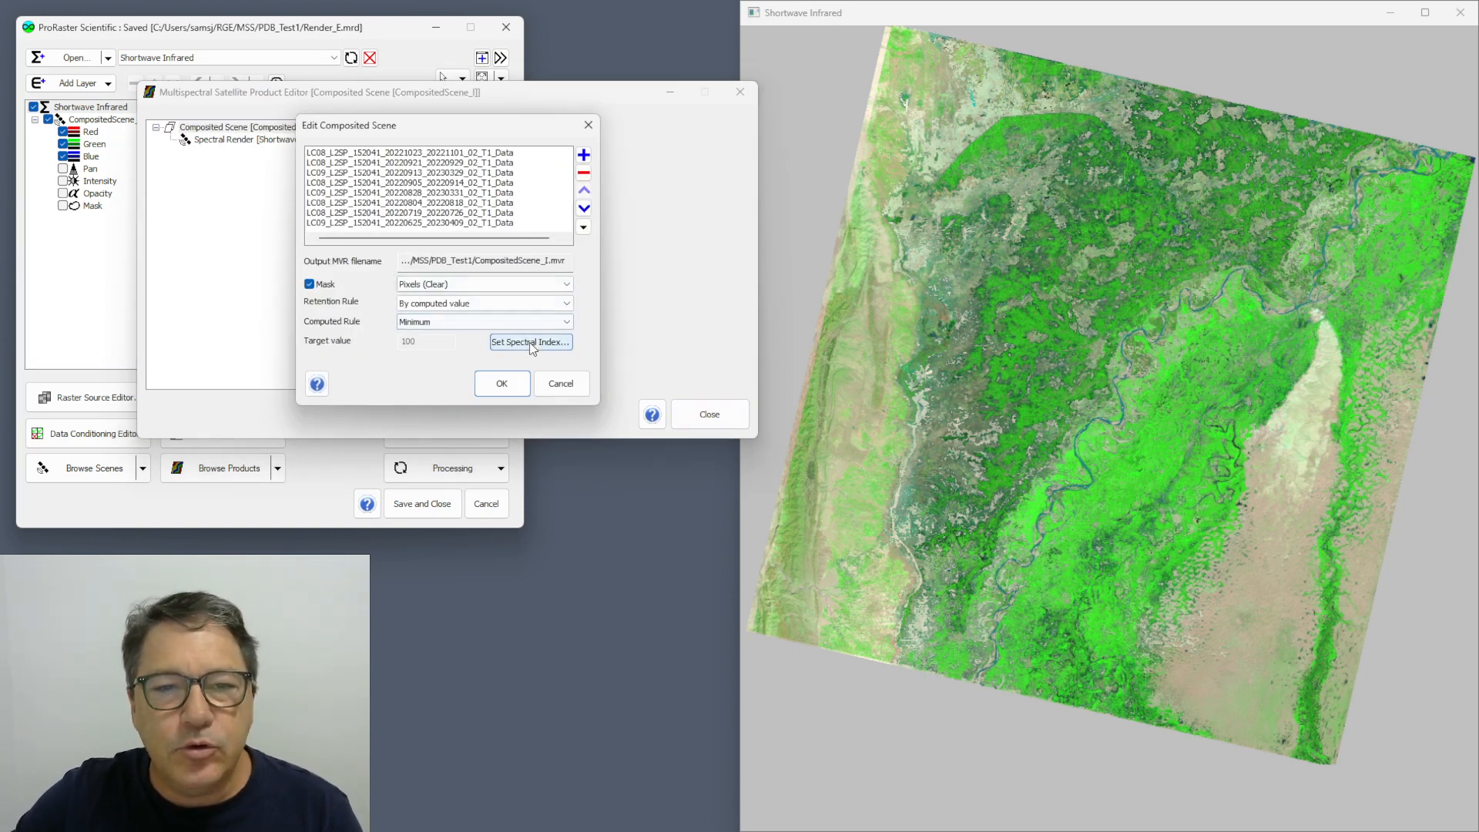
left_click(531, 345)
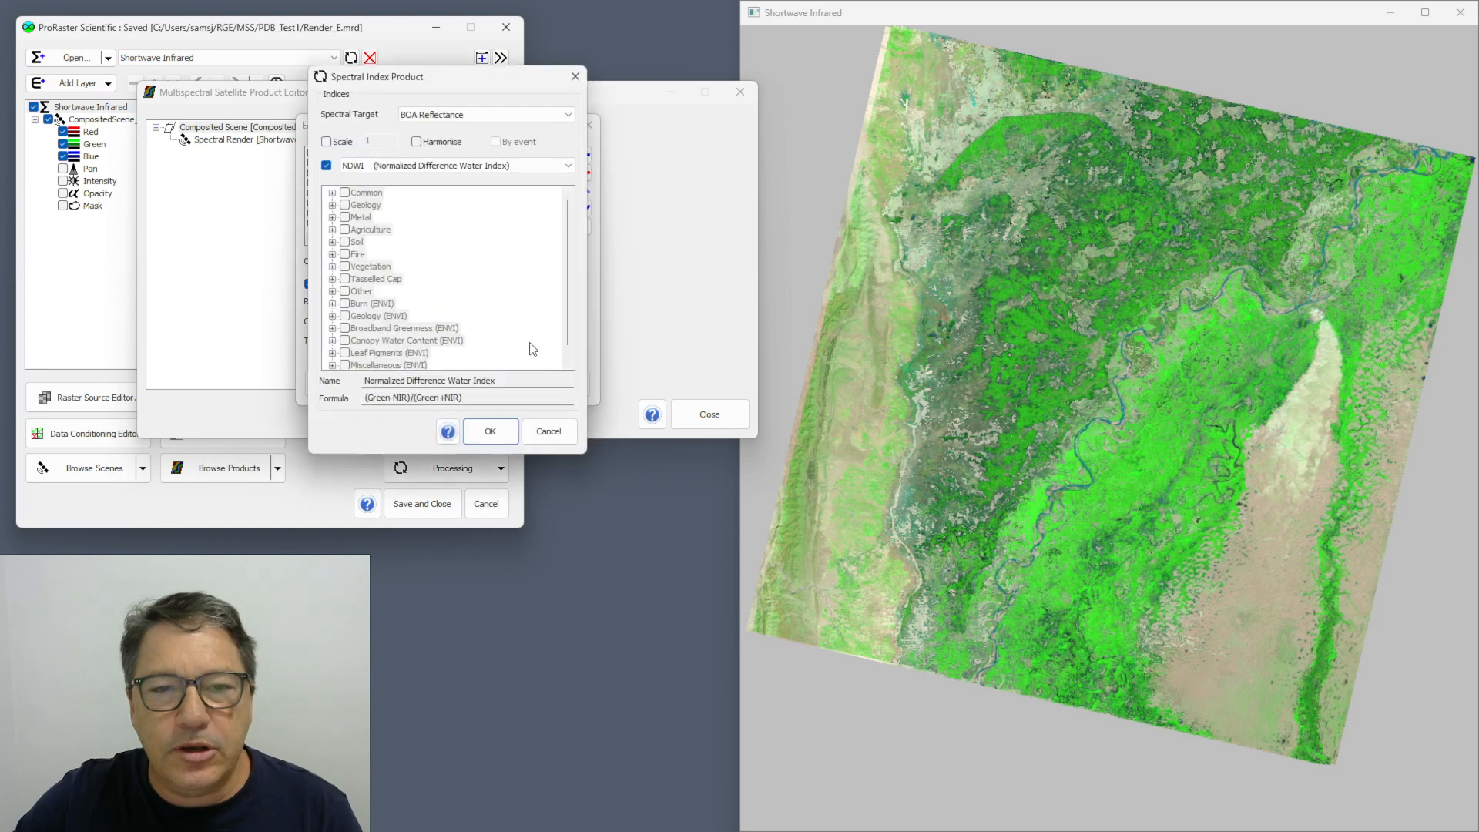
left_click(508, 166)
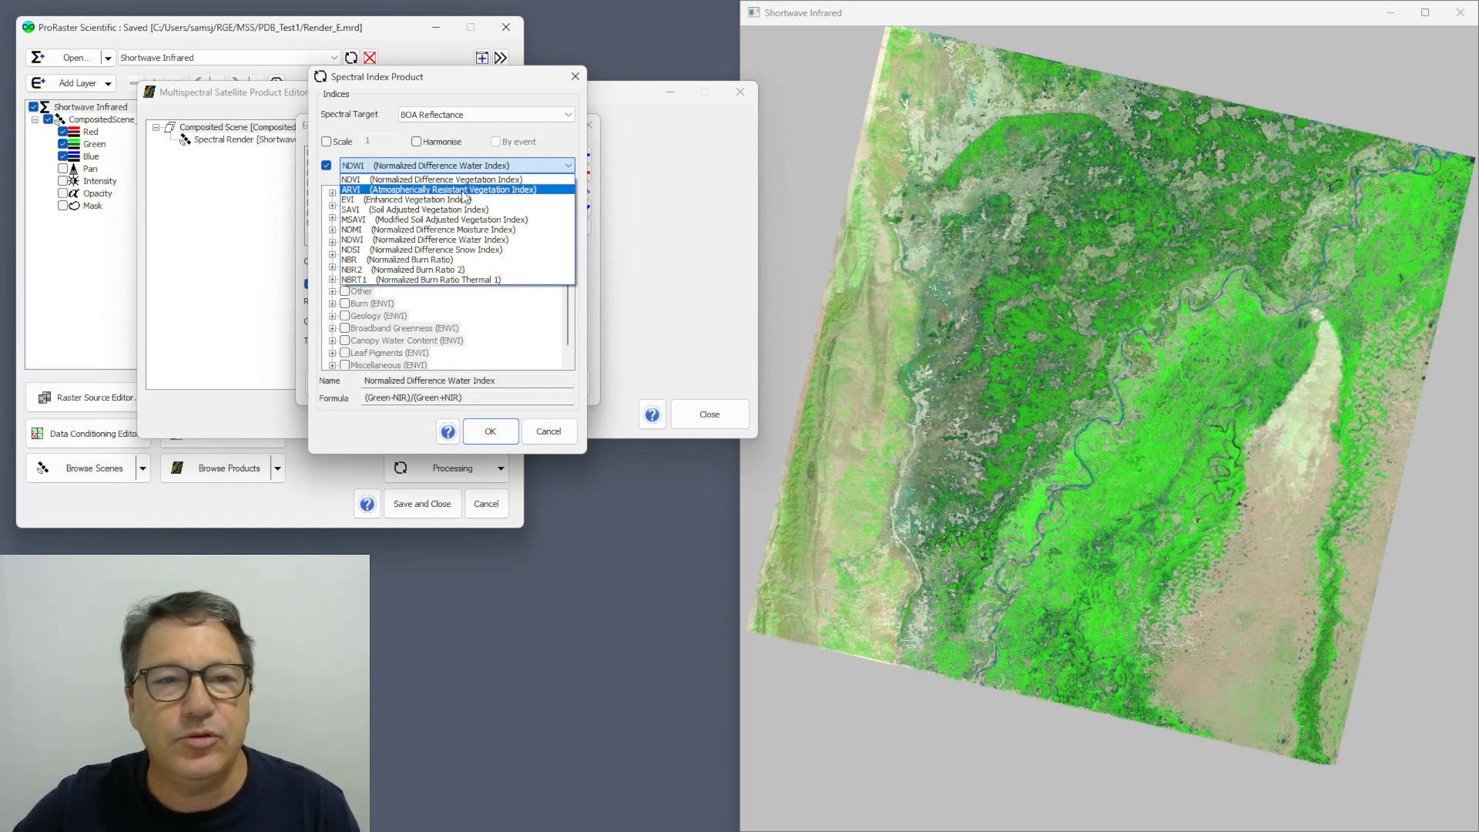
left_click(452, 76)
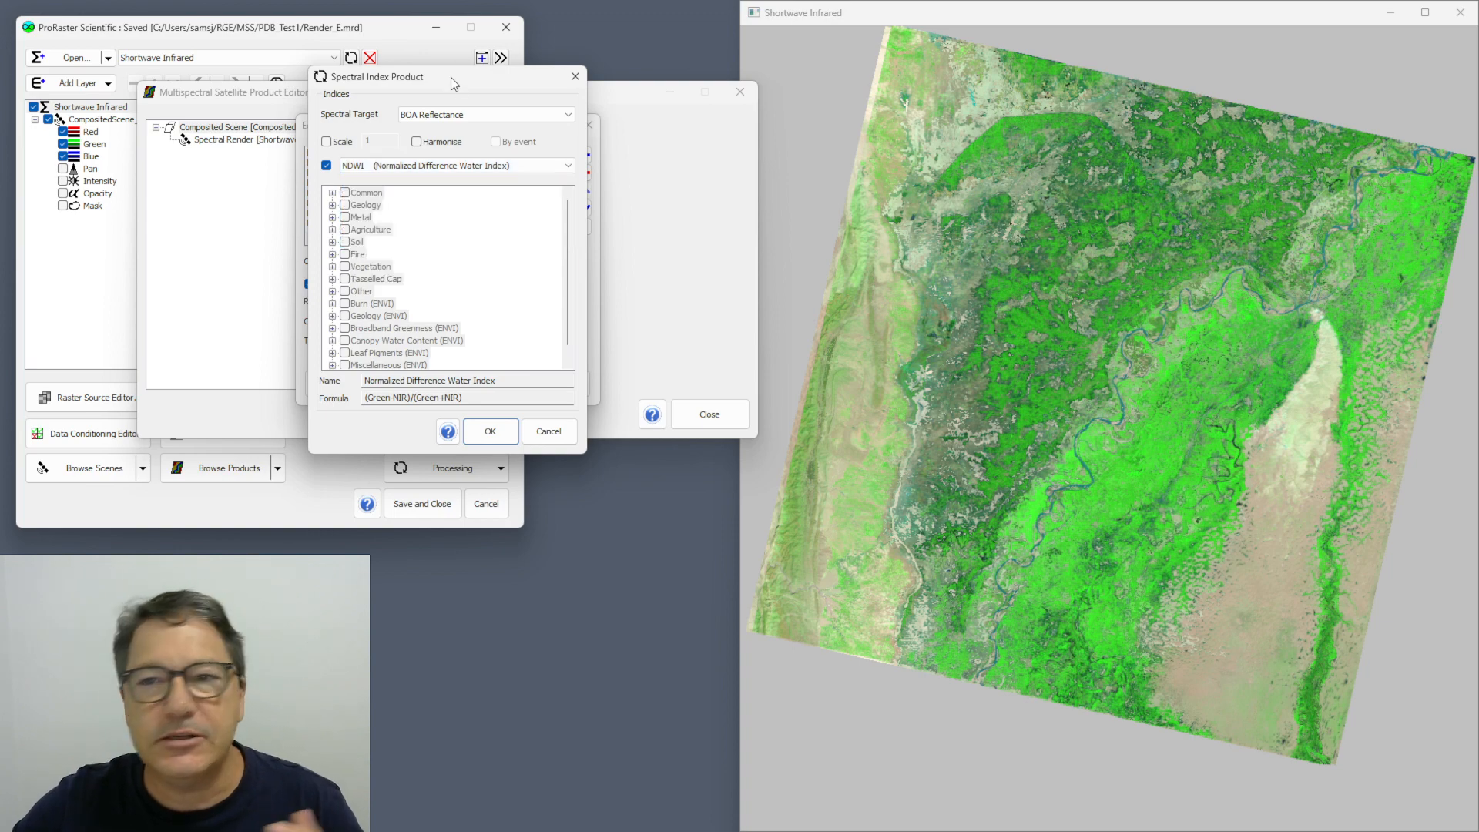